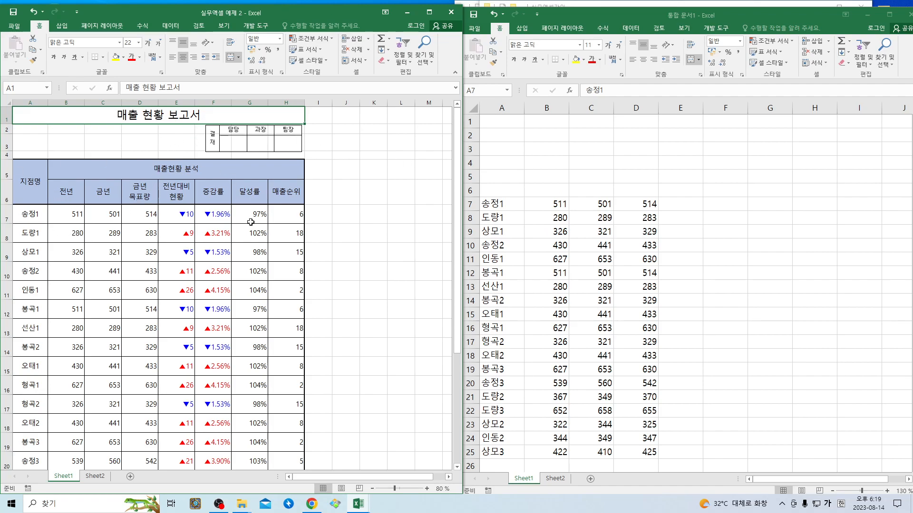
Delete the 증감률 and 달성률 formula lines from the instruction text in B2 on Sheet2 of the example workbook.
{"action": "scroll", "coordinate": [251, 224], "scroll_direction": "down", "scroll_amount": 4}
{"action": "scroll", "coordinate": [250, 230], "scroll_direction": "up", "scroll_amount": 4}
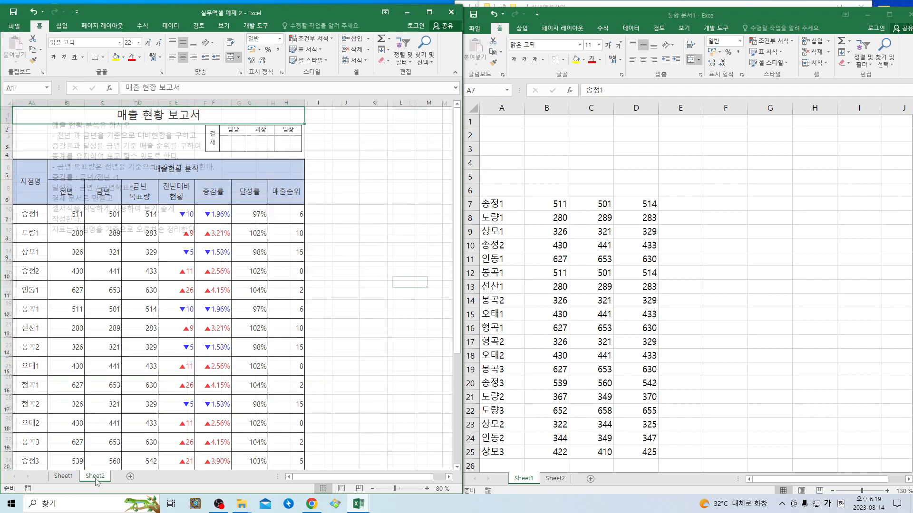
{"action": "left_click", "coordinate": [95, 476]}
{"action": "double_click", "coordinate": [194, 255]}
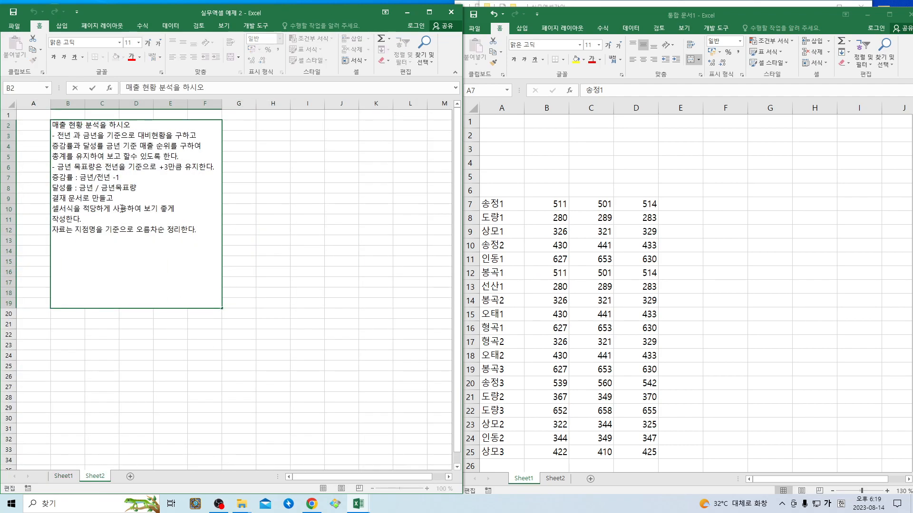
{"action": "left_click_drag", "start_coordinate": [140, 192], "coordinate": [53, 164]}
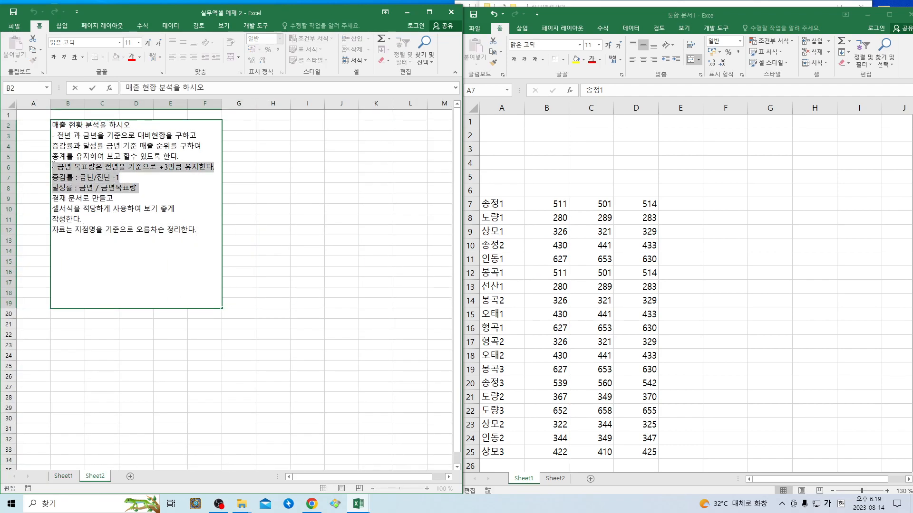
{"action": "left_click", "coordinate": [157, 188]}
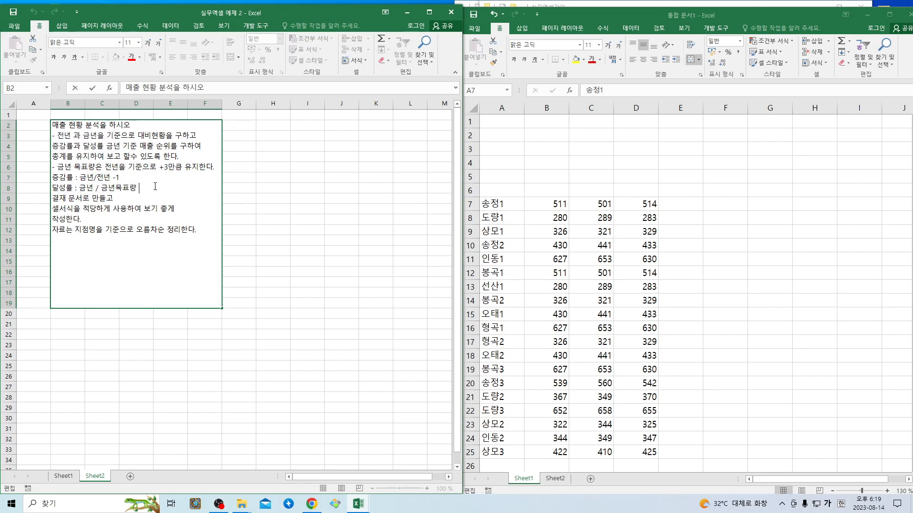
{"action": "left_click_drag", "start_coordinate": [143, 187], "coordinate": [54, 178]}
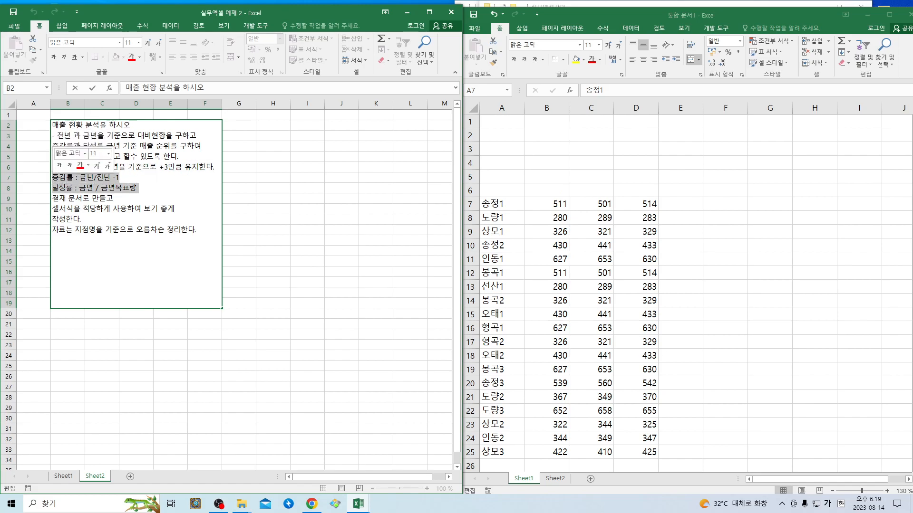
{"action": "key", "text": "Delete"}
{"action": "key", "text": "Return"}
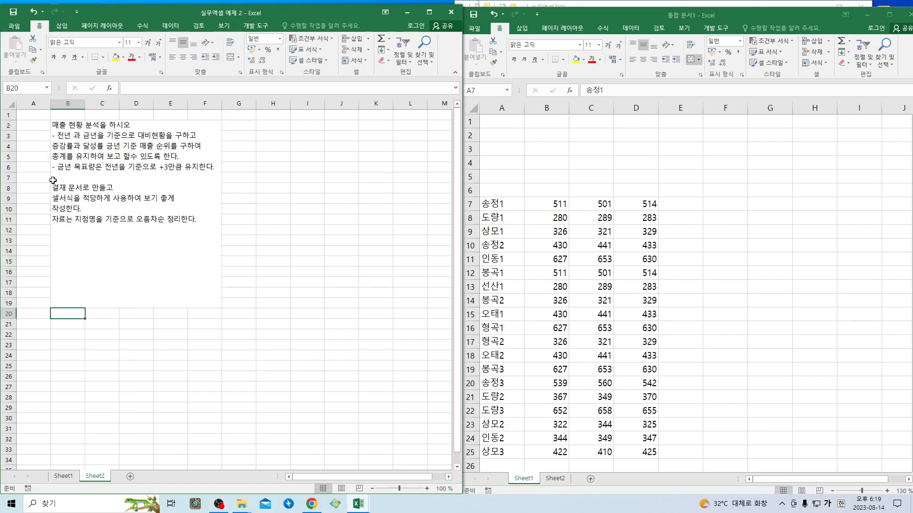
Review the analysis instructions on Sheet2 and compare the finished report's layout with the raw data and blank rows in the other workbook.
{"action": "left_click", "coordinate": [107, 190]}
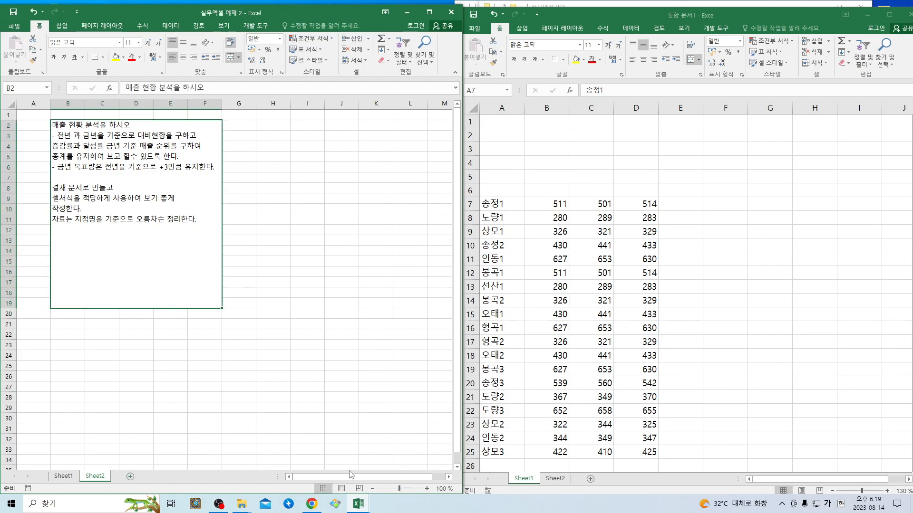
{"action": "left_click", "coordinate": [427, 488]}
{"action": "left_click", "coordinate": [426, 489]}
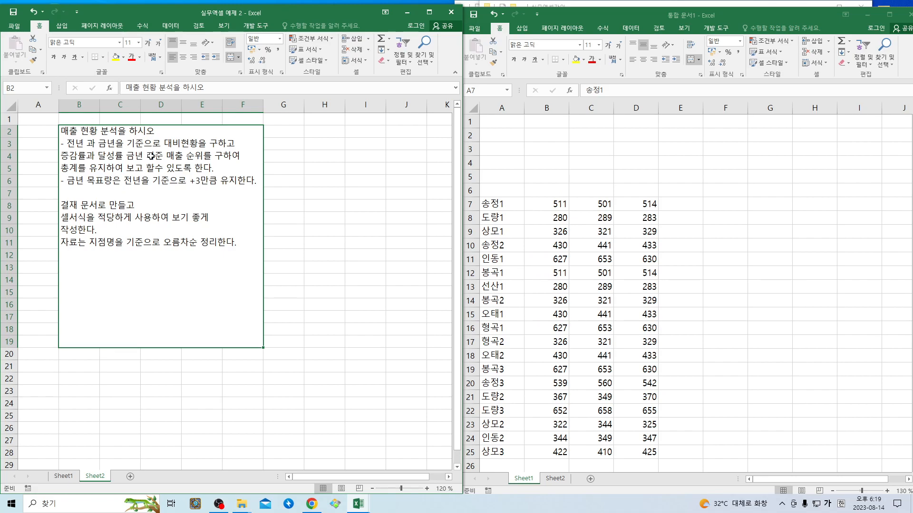
{"action": "left_click", "coordinate": [515, 204]}
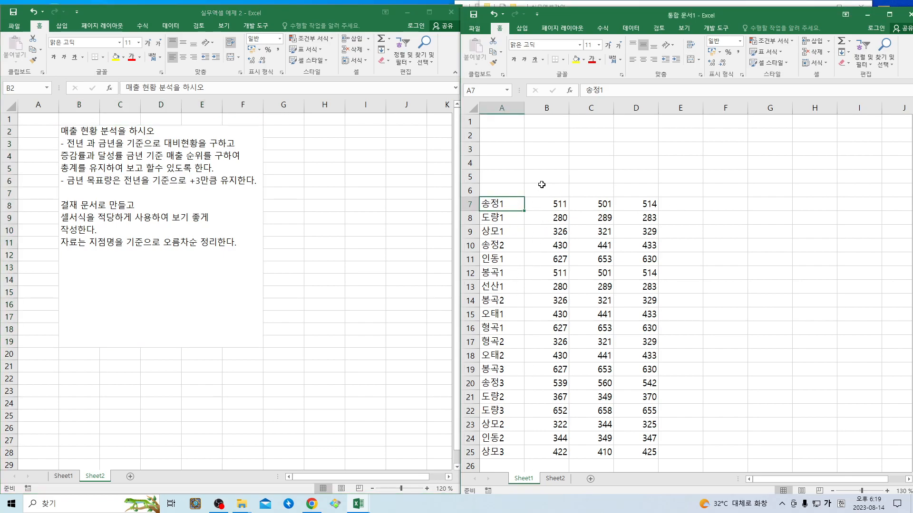
{"action": "left_click", "coordinate": [72, 478]}
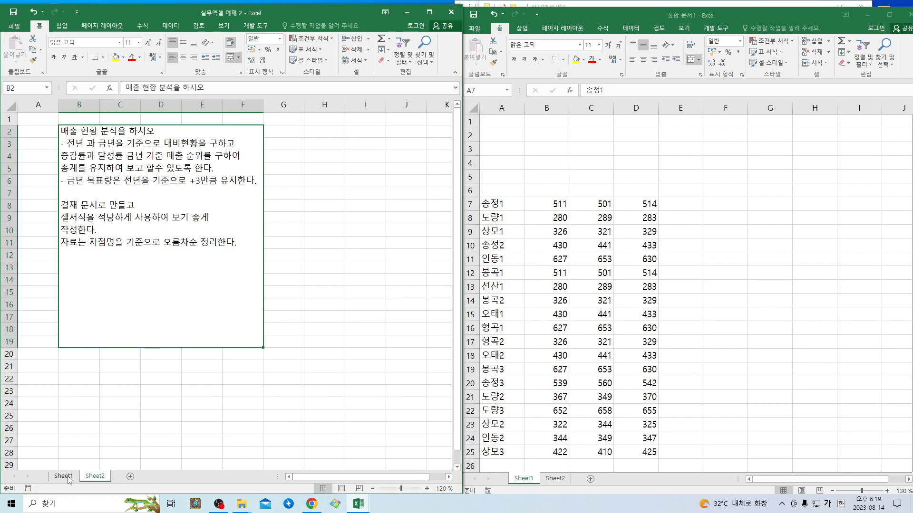
{"action": "left_click", "coordinate": [64, 476]}
{"action": "left_click", "coordinate": [98, 477]}
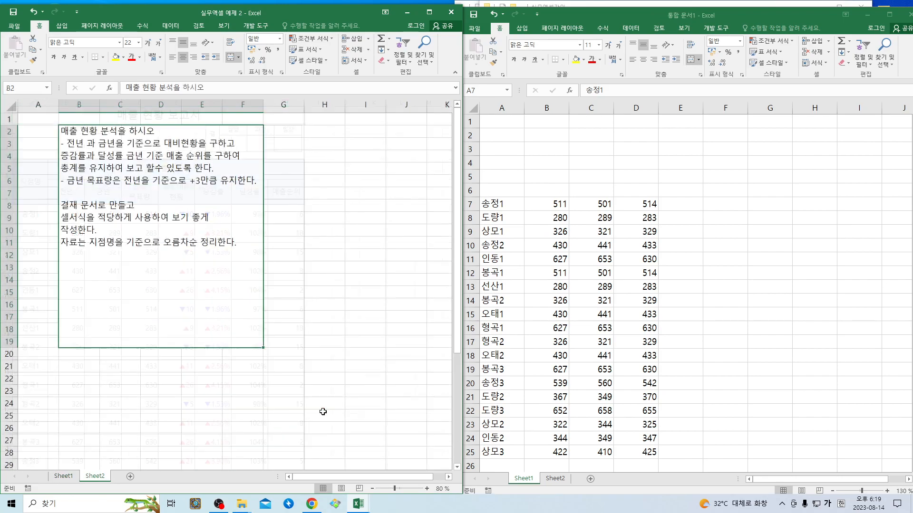
{"action": "left_click", "coordinate": [536, 194]}
{"action": "left_click", "coordinate": [589, 192]}
{"action": "left_click", "coordinate": [638, 193]}
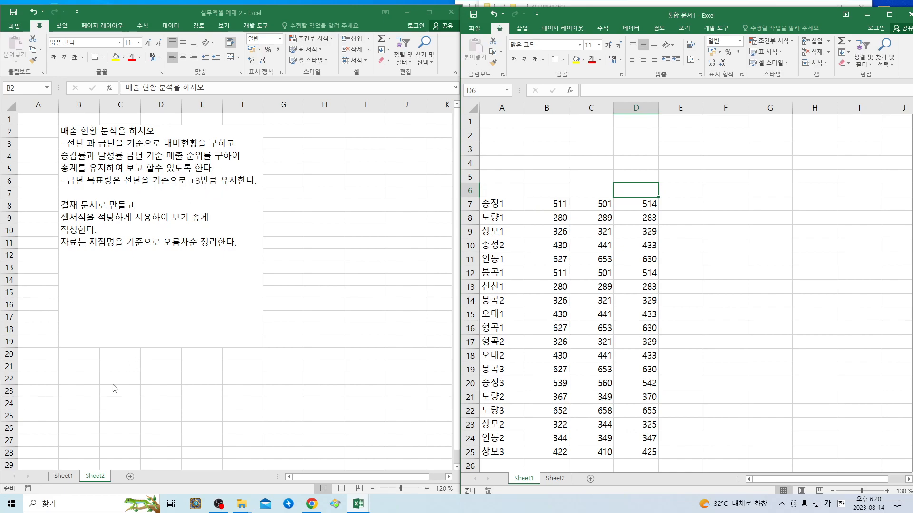
{"action": "left_click", "coordinate": [69, 477]}
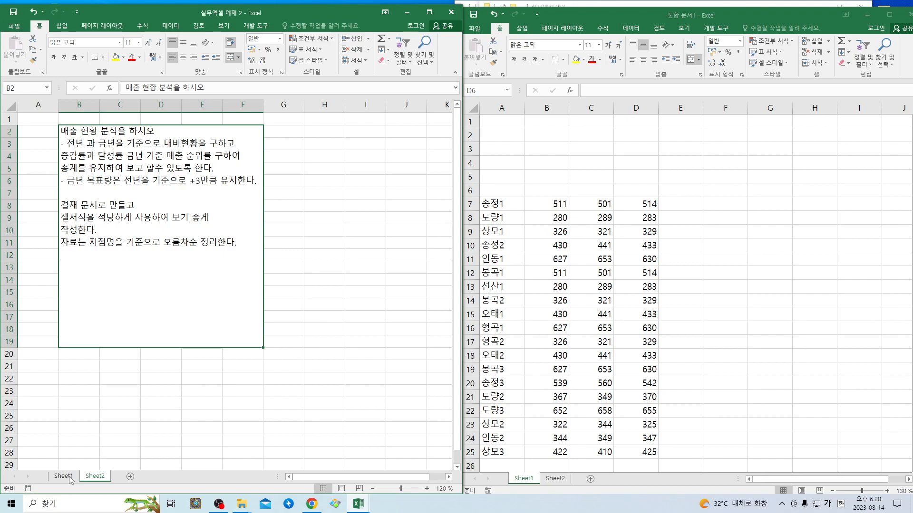
{"action": "left_click", "coordinate": [65, 477]}
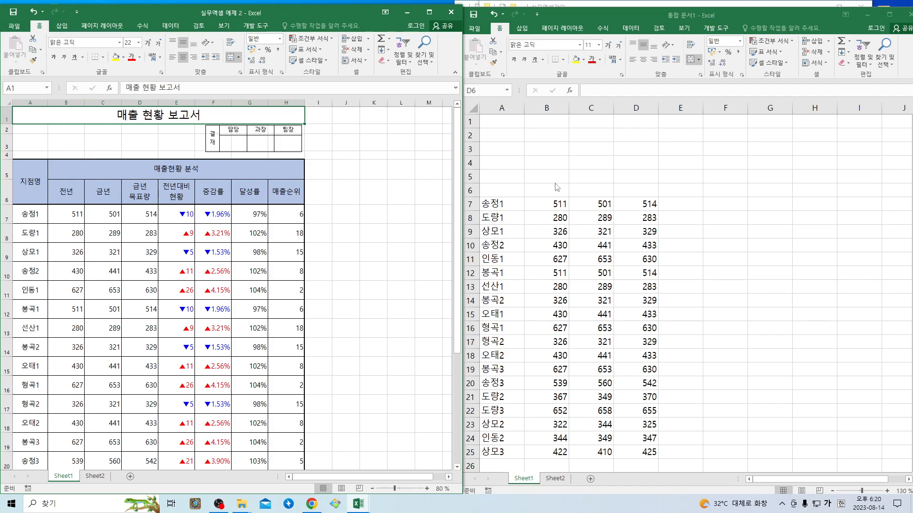
{"action": "left_click_drag", "start_coordinate": [503, 122], "coordinate": [558, 125]}
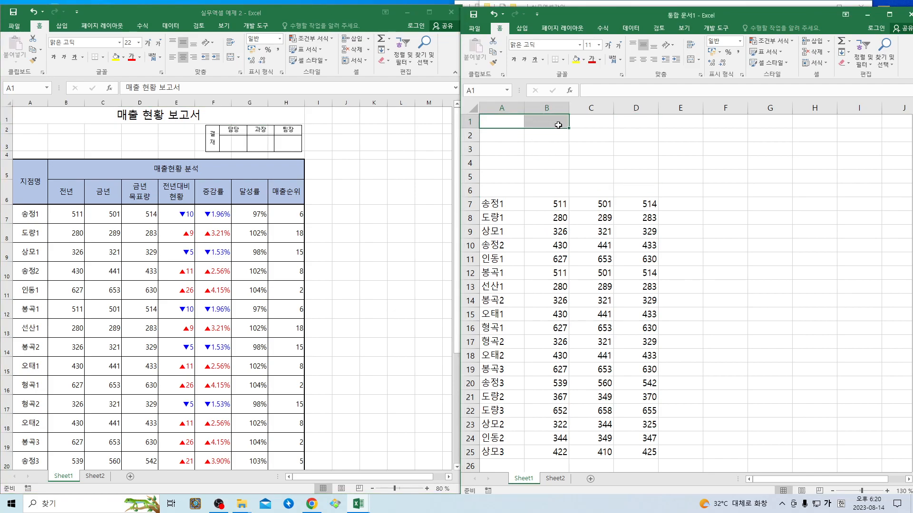
{"action": "left_click", "coordinate": [577, 178]}
{"action": "left_click", "coordinate": [501, 195]}
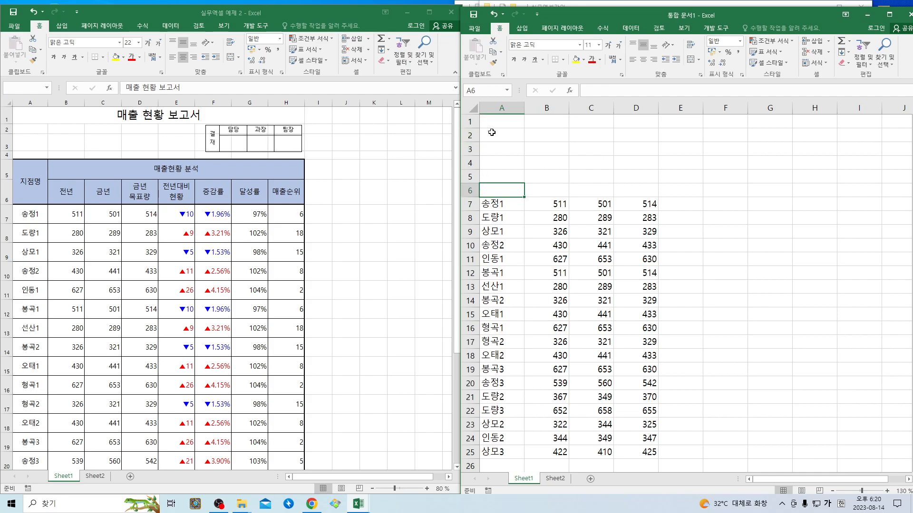
{"action": "left_click", "coordinate": [496, 147]}
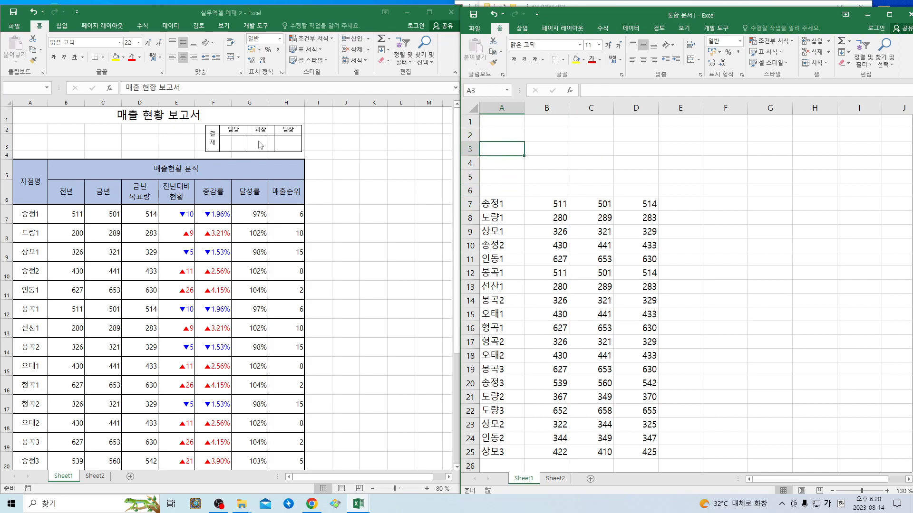
{"action": "left_click", "coordinate": [494, 192]}
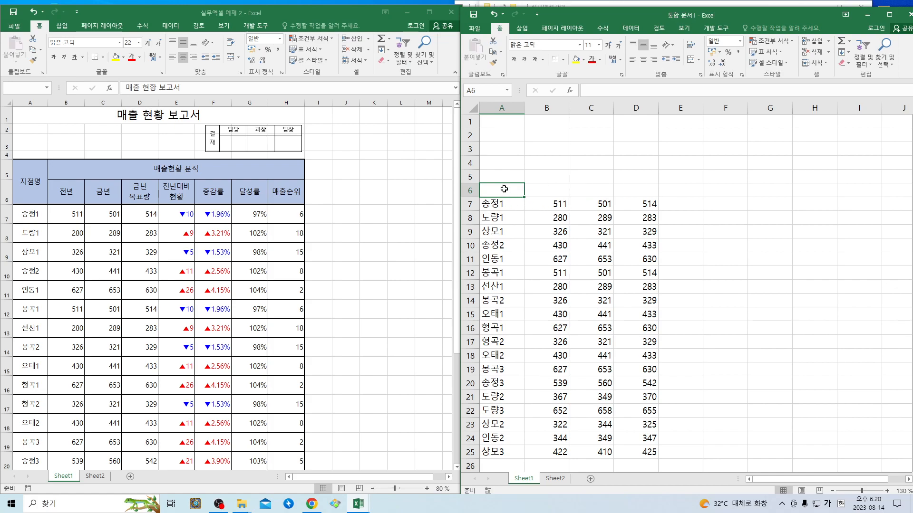
In the raw data workbook, enter the headings 지점명 in A5 and 매출현황 분석 in B5.
{"action": "left_click", "coordinate": [498, 176]}
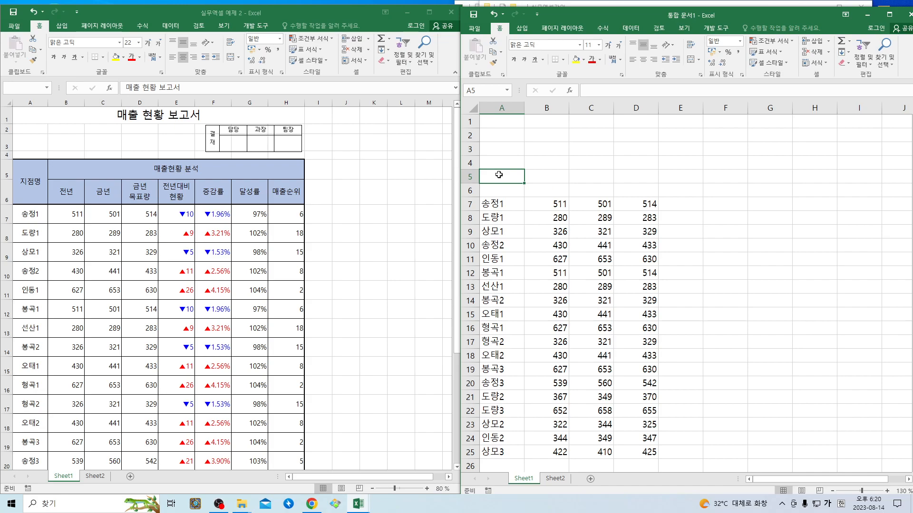
{"action": "type", "text": "지점명"}
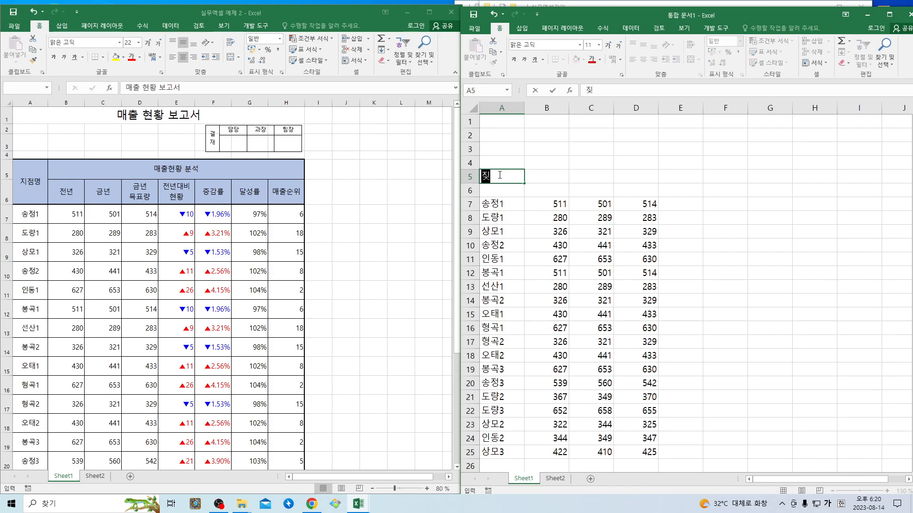
{"action": "key", "text": "Tab"}
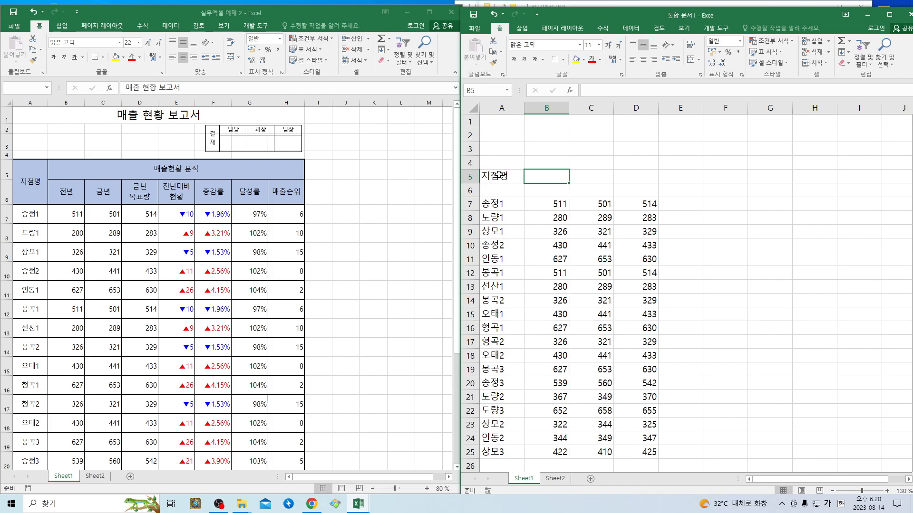
{"action": "type", "text": "매출현황 분석"}
{"action": "key", "text": "Return"}
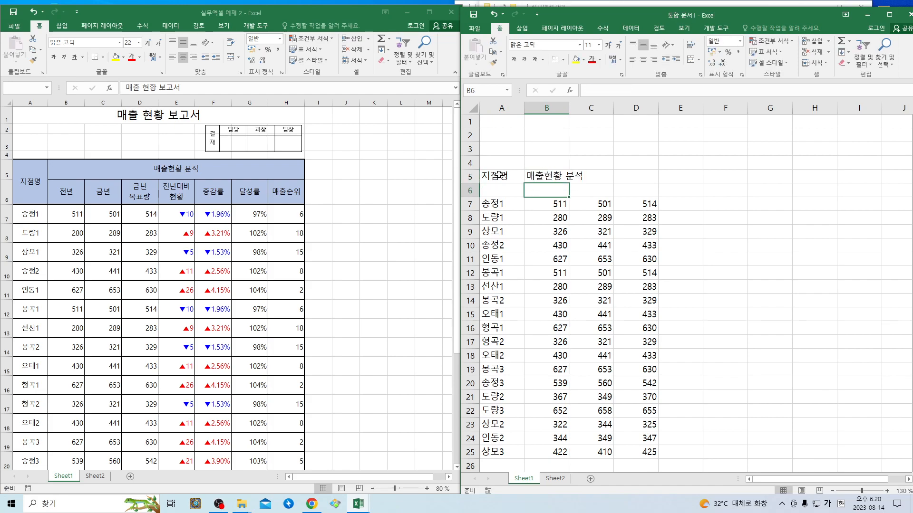
Enter the report title 매출현황 보고서 in cell A1 above the raw data.
{"action": "left_click", "coordinate": [490, 122]}
{"action": "type", "text": "매"}
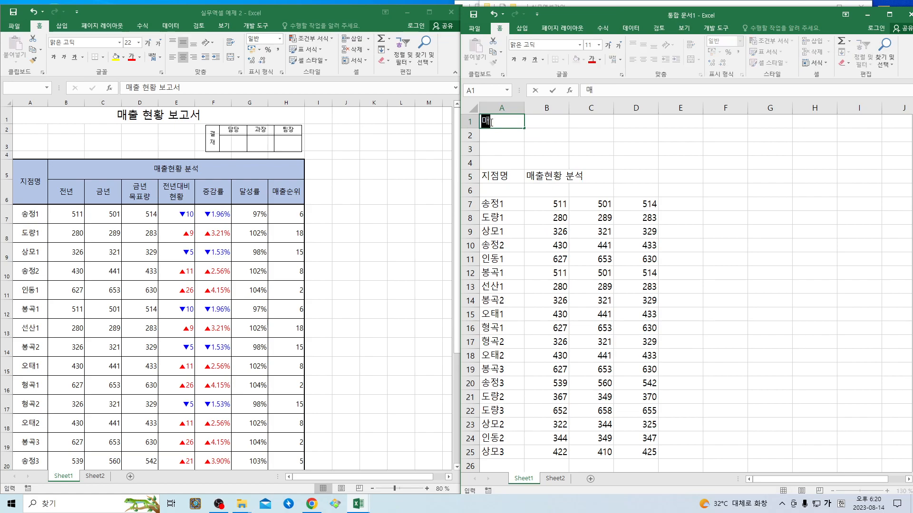
{"action": "type", "text": "출현황 보고서"}
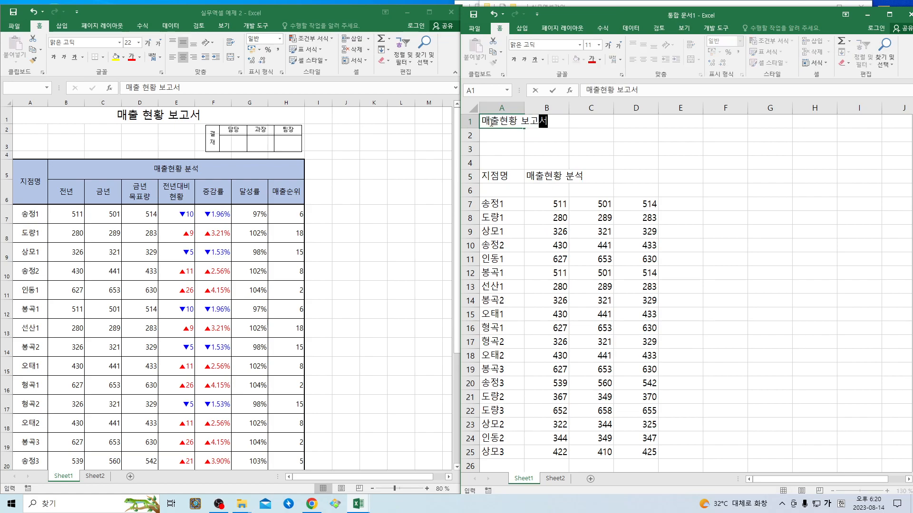
{"action": "key", "text": "Return"}
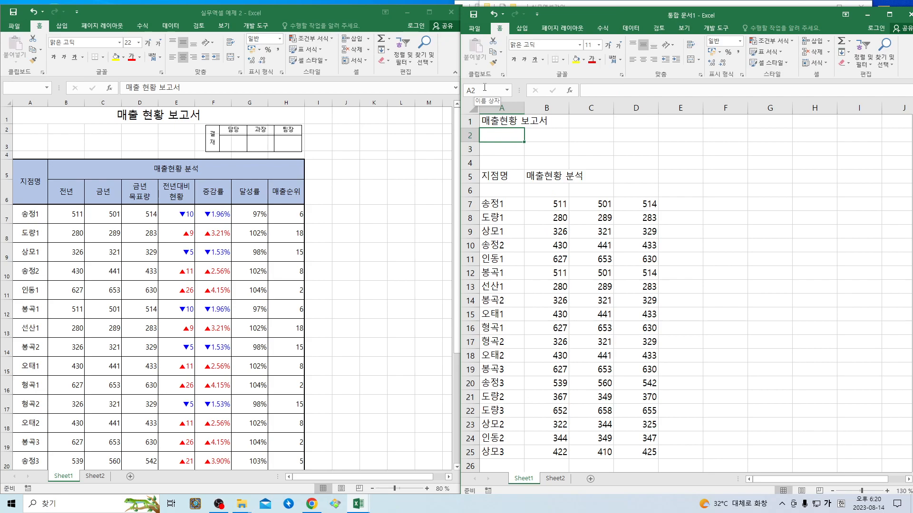
Enter the column headings 전년 in B6 and 금년 in C6.
{"action": "left_click", "coordinate": [553, 175]}
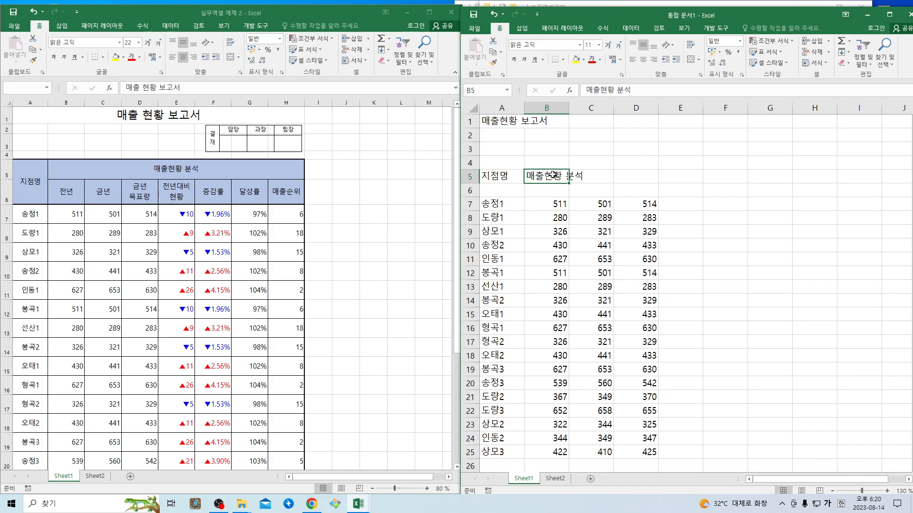
{"action": "left_click", "coordinate": [556, 193]}
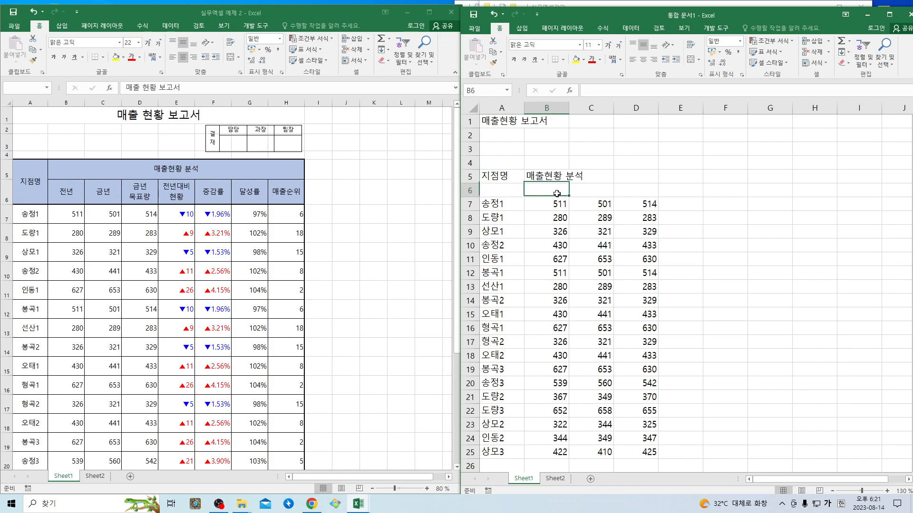
{"action": "type", "text": "저ㄴ"}
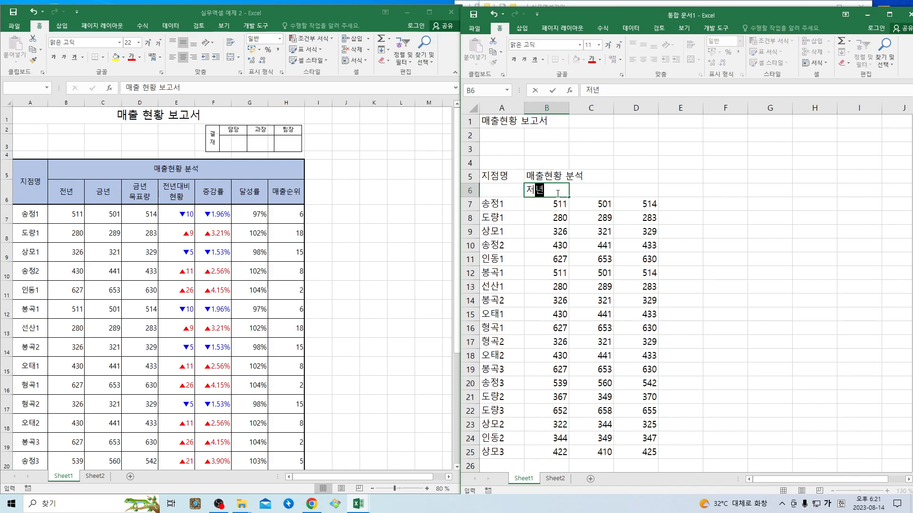
{"action": "key", "text": "BackSpace"}
{"action": "key", "text": "BackSpace"}
{"action": "type", "text": "저년"}
{"action": "key", "text": "BackSpace"}
{"action": "key", "text": "BackSpace"}
{"action": "type", "text": "전년"}
{"action": "key", "text": "Tab"}
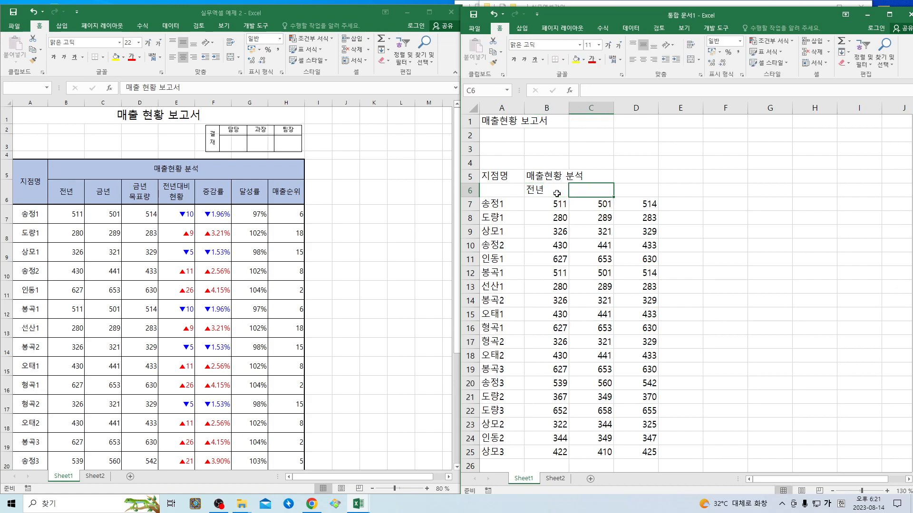
{"action": "type", "text": "금년"}
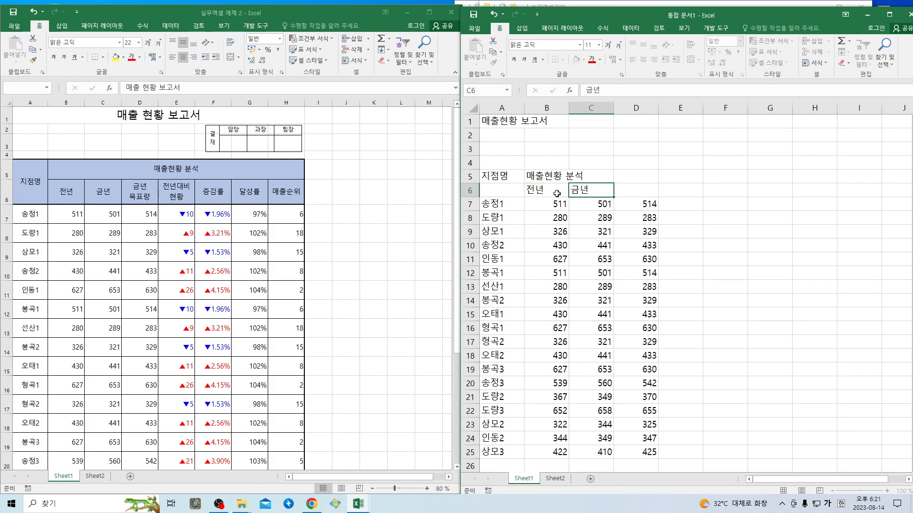
{"action": "key", "text": "Tab"}
Enter two-line column headings with in-cell line breaks: 금년 / 목표량 in D6 and 전년대비 / 현황 in E6.
{"action": "type", "text": "ㄱㅡㅁㄴ"}
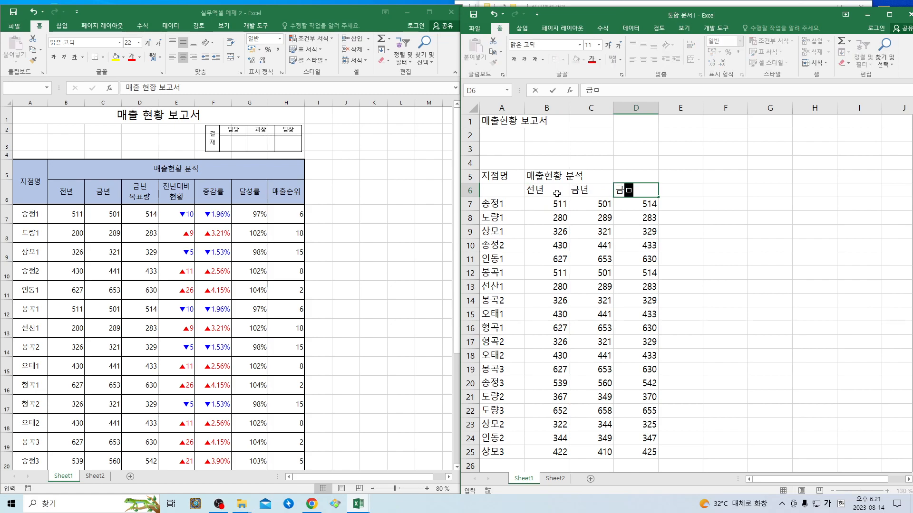
{"action": "type", "text": "ㅕ"}
{"action": "key", "text": "alt+Return"}
{"action": "type", "text": "ㅁㅗㄱㅍㅛ"}
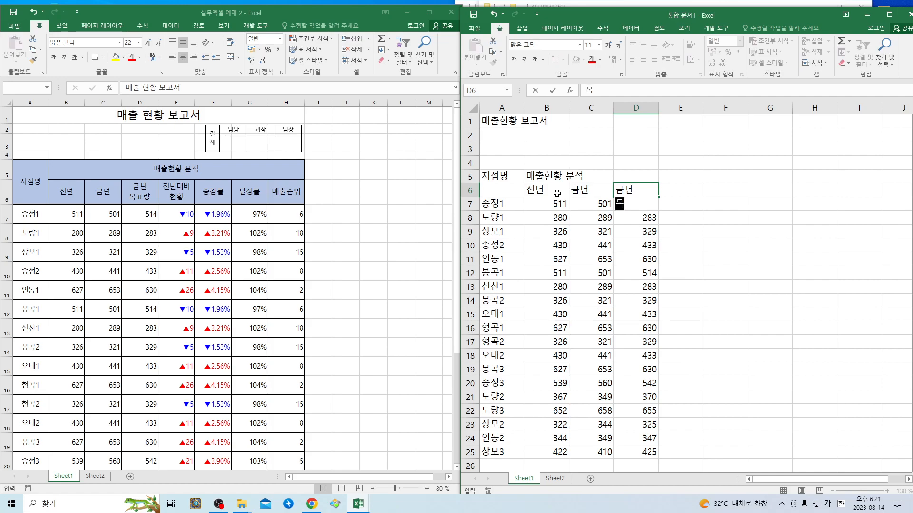
{"action": "type", "text": "ㄹㅑㅇ"}
{"action": "key", "text": "Tab"}
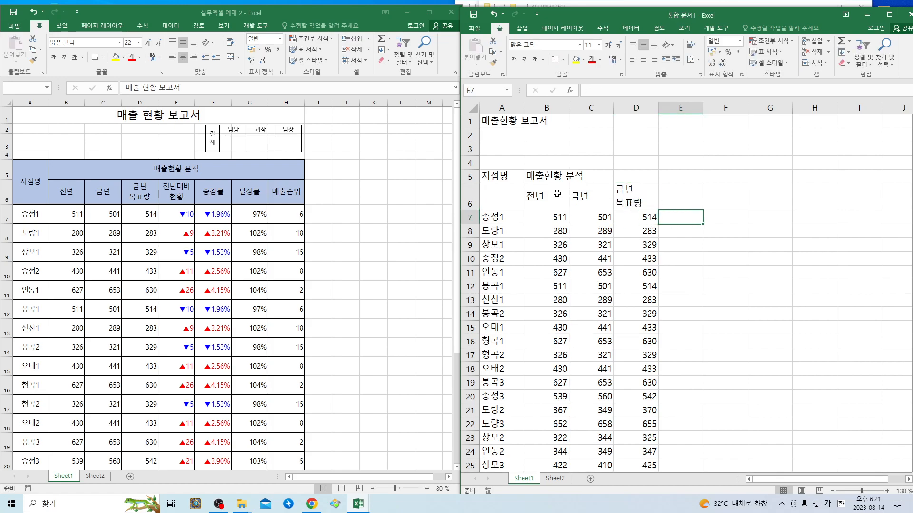
{"action": "type", "text": "ㅈㅓㄴㄴㅕㄴㄷㅐㅂㅣ"}
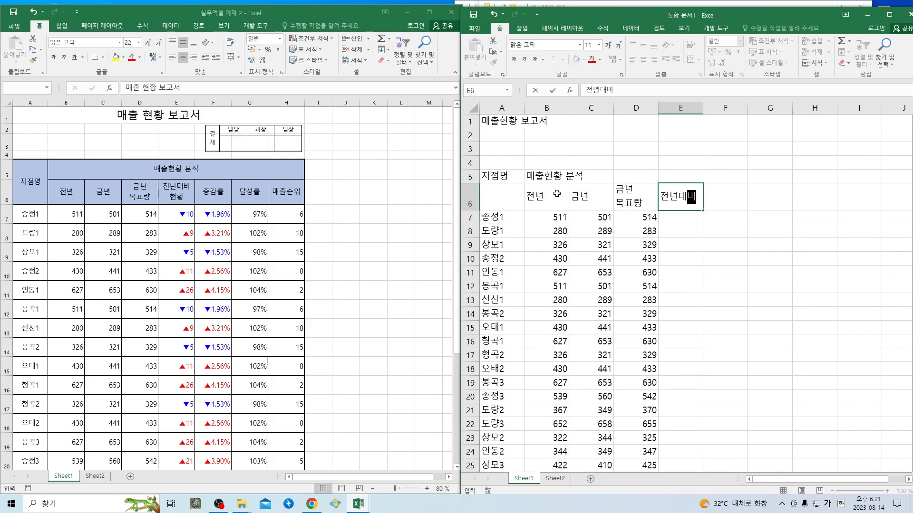
{"action": "key", "text": "alt+Return"}
{"action": "type", "text": "ㅎㅕㄴㅎㅗㅏㅇ"}
{"action": "key", "text": "Tab"}
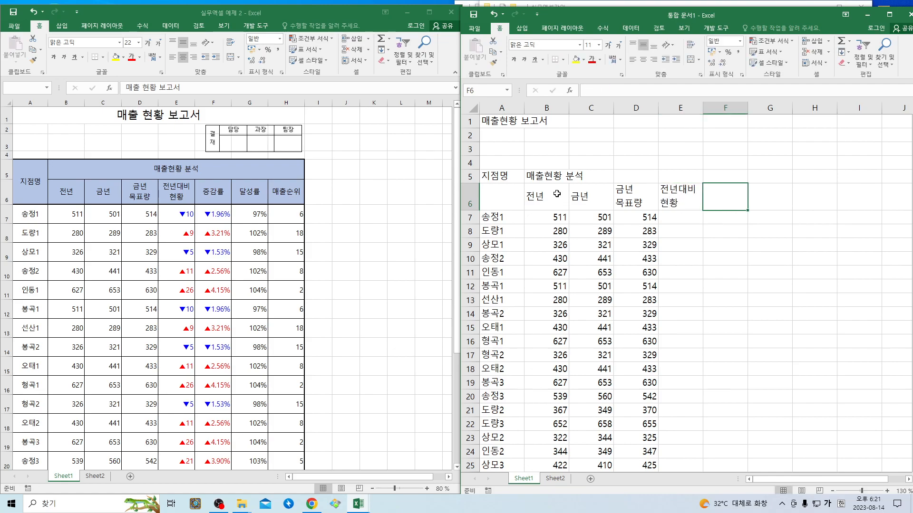
Enter the remaining column headings 증감률 in F6, 달성률 in G6 and 매출순위 in H6.
{"action": "type", "text": "ㅈㅡㅇ"}
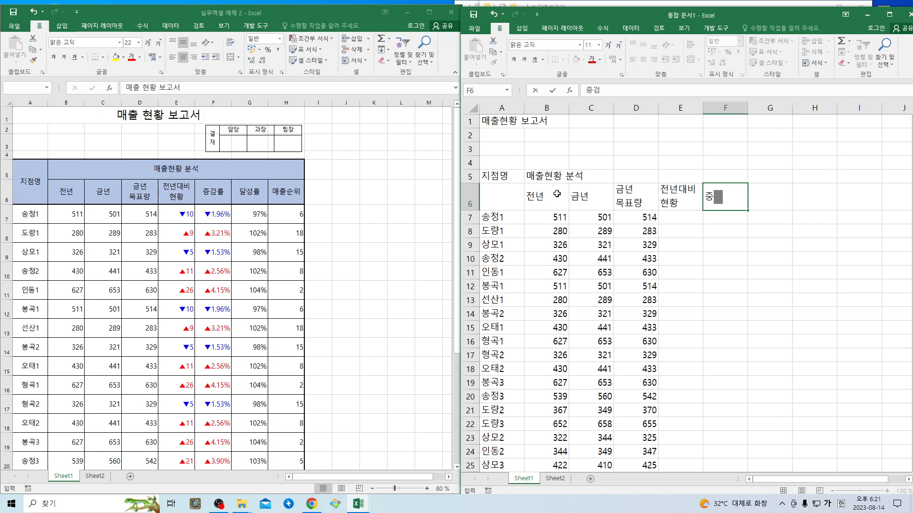
{"action": "key", "text": "BackSpace"}
{"action": "type", "text": "ㅈㅡㅇㄱㅏㅁㄹㅠㄹ"}
{"action": "key", "text": "Tab"}
{"action": "type", "text": "ㄷㅏㄹㅅㅓㅇㄹ"}
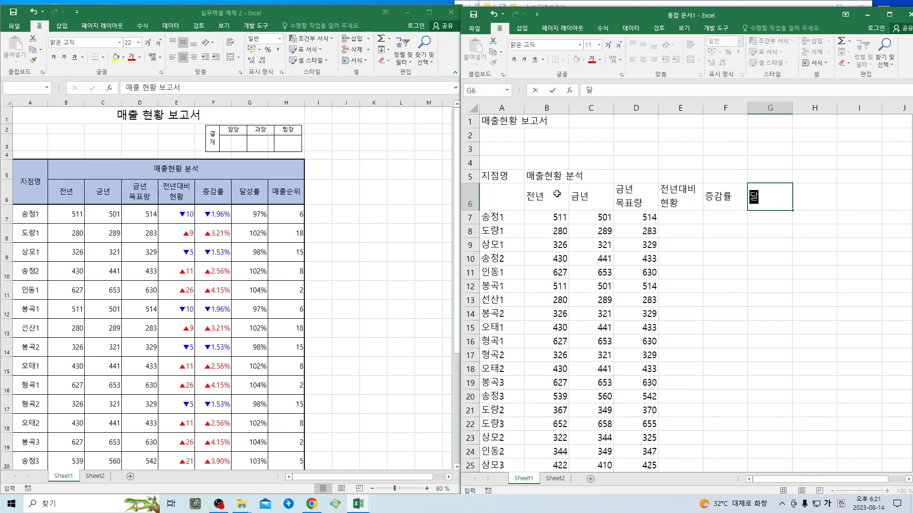
{"action": "type", "text": "ㅠㄹ"}
{"action": "key", "text": "Tab"}
{"action": "type", "text": "ㅁㅐㅊㅜㄹ"}
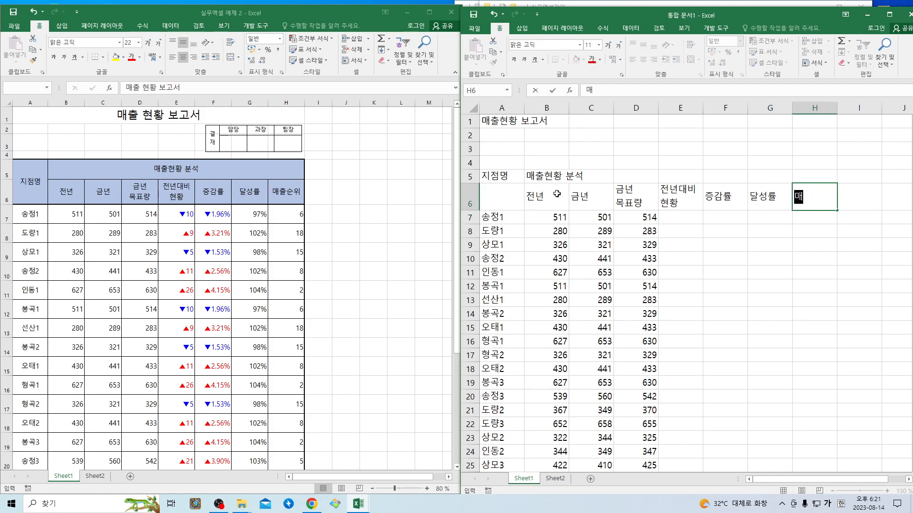
{"action": "type", "text": "ㅅㅜㄴㅇㅜㅣ"}
{"action": "left_click", "coordinate": [708, 268]}
Clear the existing 금년 목표량 figures from D7:D25, keeping the heading above them.
{"action": "left_click_drag", "start_coordinate": [650, 224], "coordinate": [641, 142]}
{"action": "scroll", "coordinate": [641, 142], "scroll_direction": "up", "scroll_amount": 8}
{"action": "key", "text": "Delete"}
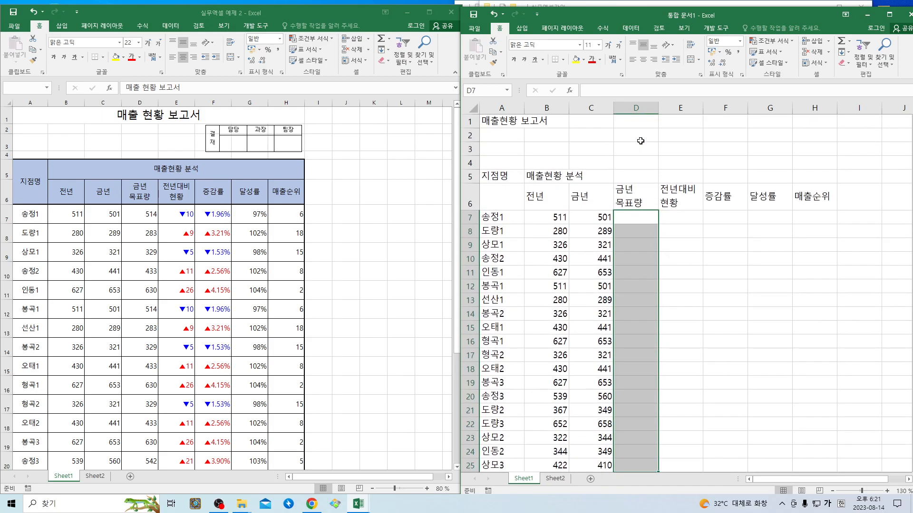
Try the formula =B7+C7 in D7 as the first branch's 금년 목표량.
{"action": "left_click", "coordinate": [640, 221]}
{"action": "type", "text": "="}
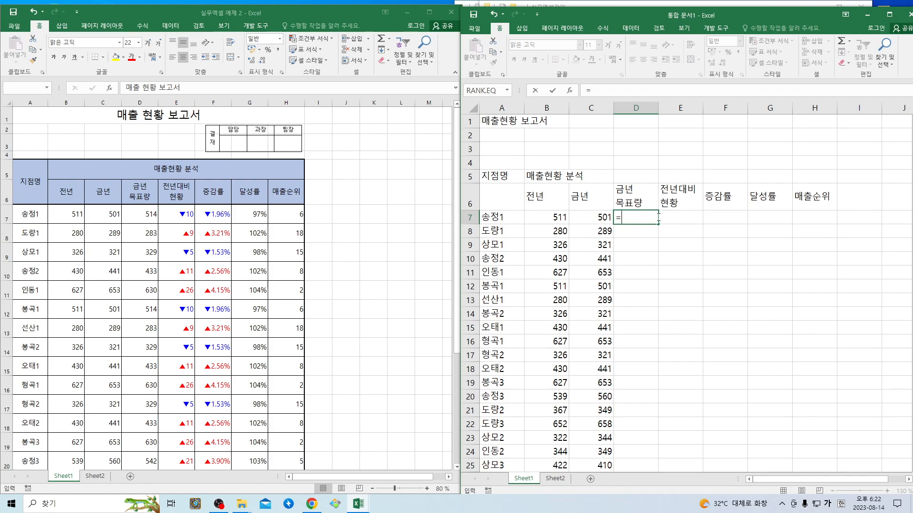
{"action": "left_click", "coordinate": [549, 217]}
{"action": "type", "text": "+"}
{"action": "left_click", "coordinate": [579, 217]}
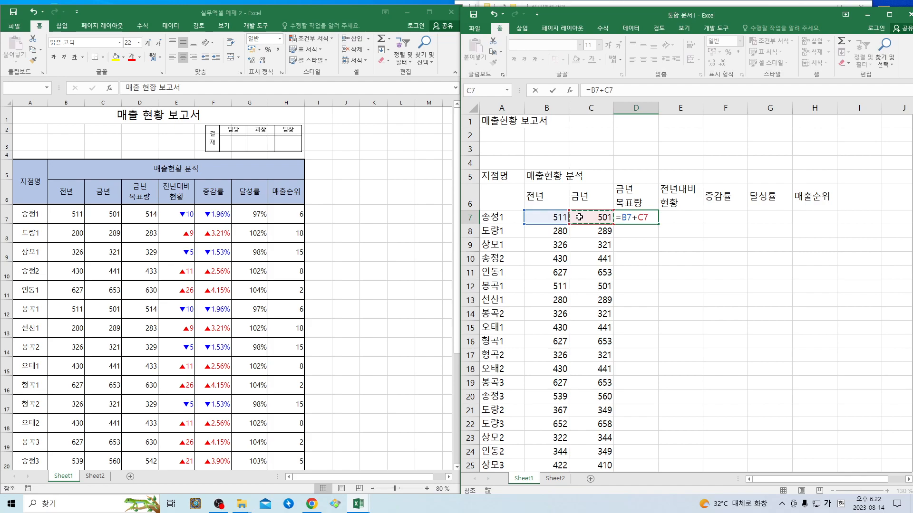
{"action": "key", "text": "Return"}
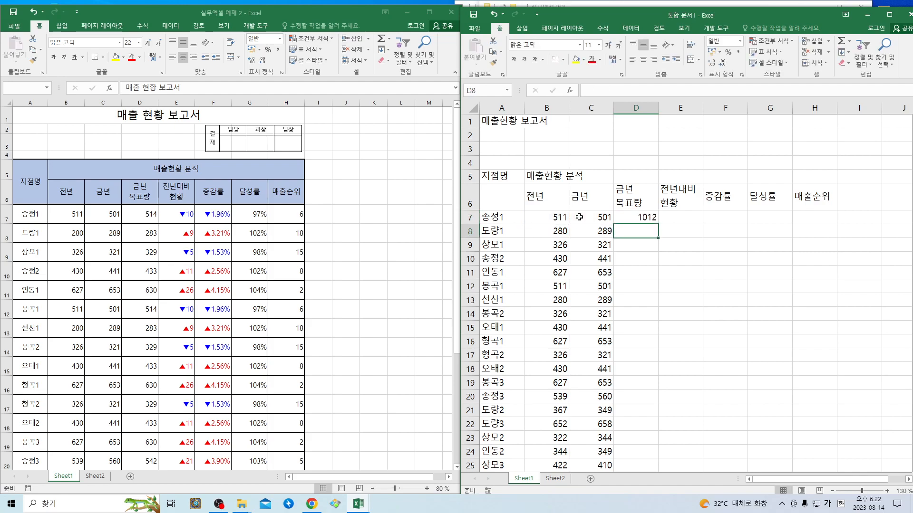
Replace the D7 formula with =B7+3, adding 3 to the 전년 value.
{"action": "left_click", "coordinate": [623, 222]}
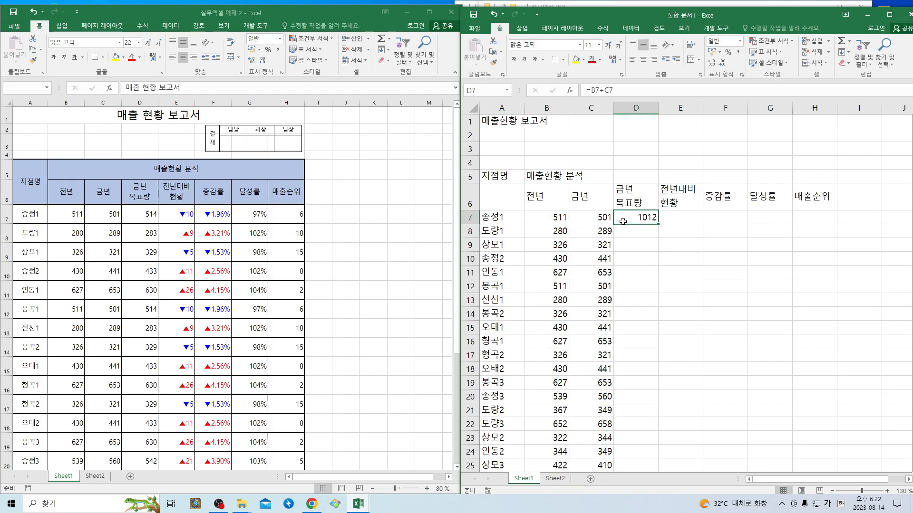
{"action": "type", "text": "="}
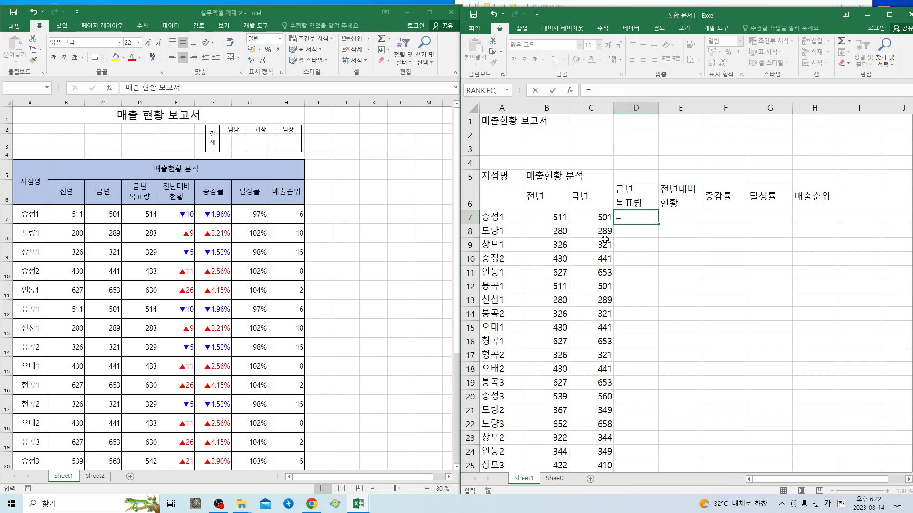
{"action": "left_click", "coordinate": [545, 218]}
{"action": "type", "text": "+"}
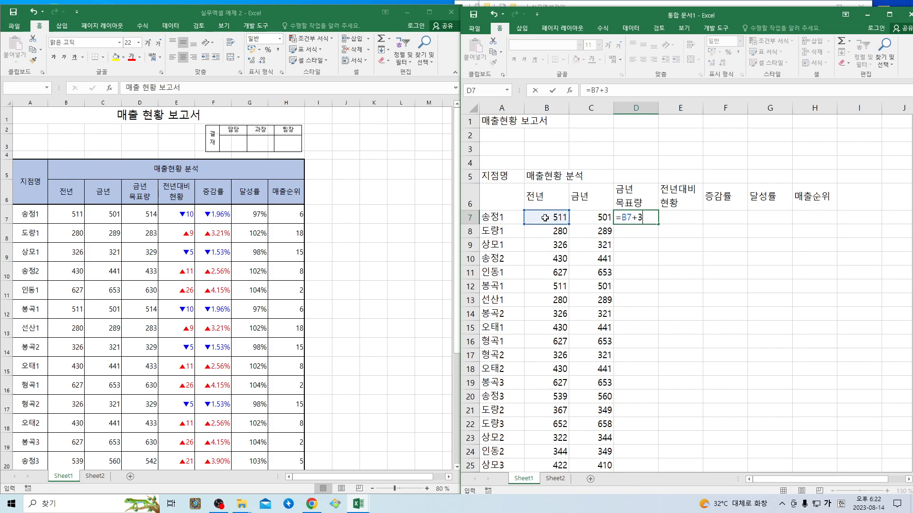
{"action": "type", "text": "3"}
{"action": "key", "text": "Return"}
AutoFill the D7 formula down to D25 for all branches and check the filled 금년 목표량 column.
{"action": "left_click", "coordinate": [648, 219]}
{"action": "scroll", "coordinate": [652, 230], "scroll_direction": "down", "scroll_amount": 4}
{"action": "scroll", "coordinate": [641, 231], "scroll_direction": "up", "scroll_amount": 4}
{"action": "scroll", "coordinate": [598, 332], "scroll_direction": "down", "scroll_amount": 4}
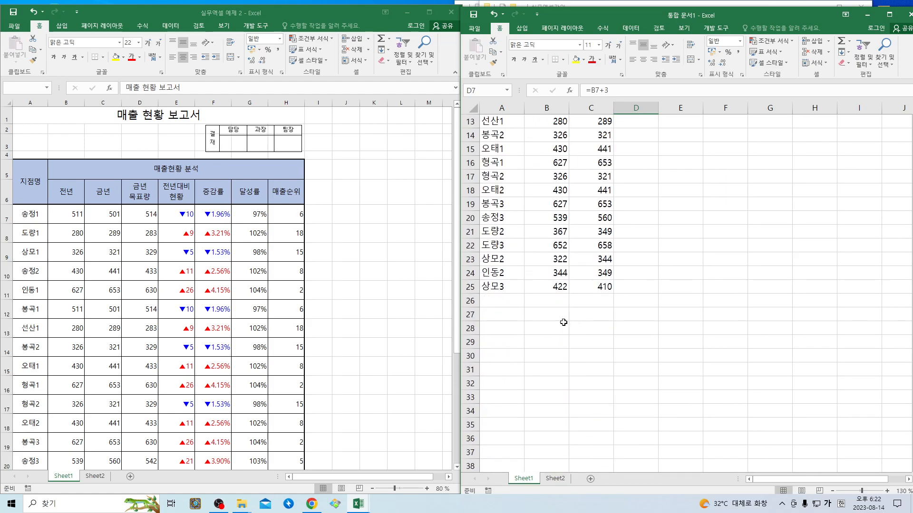
{"action": "scroll", "coordinate": [653, 310], "scroll_direction": "up", "scroll_amount": 4}
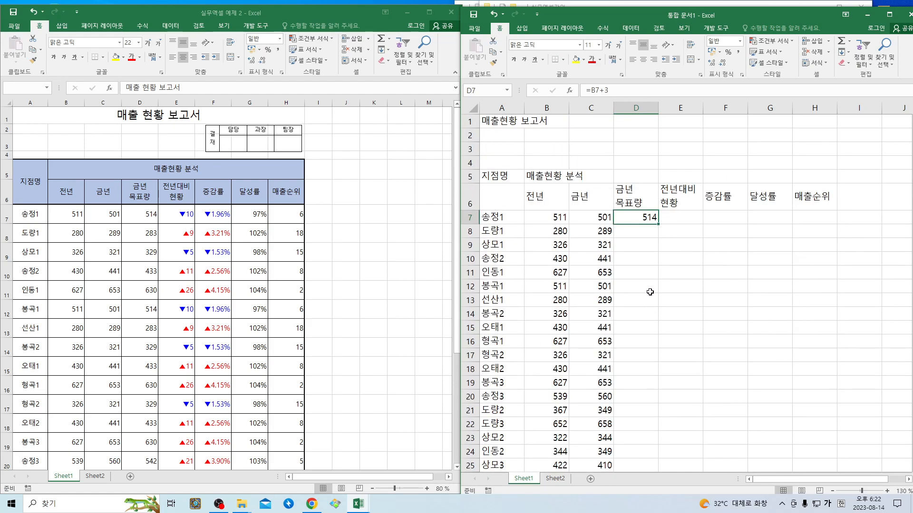
{"action": "double_click", "coordinate": [659, 225]}
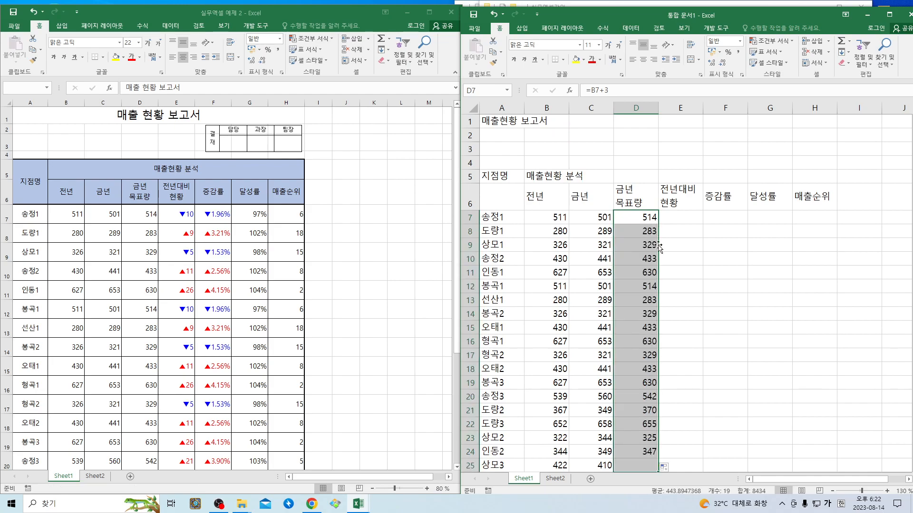
{"action": "scroll", "coordinate": [658, 233], "scroll_direction": "down", "scroll_amount": 4}
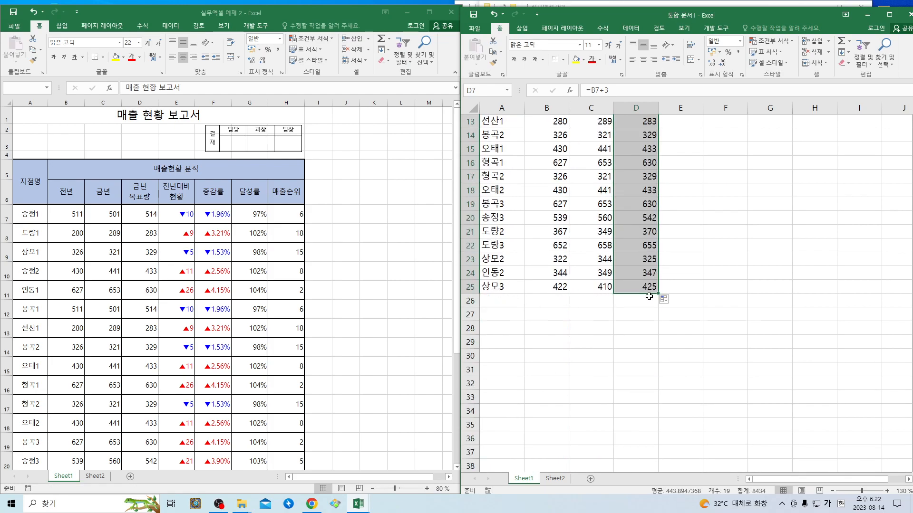
{"action": "scroll", "coordinate": [644, 245], "scroll_direction": "up", "scroll_amount": 4}
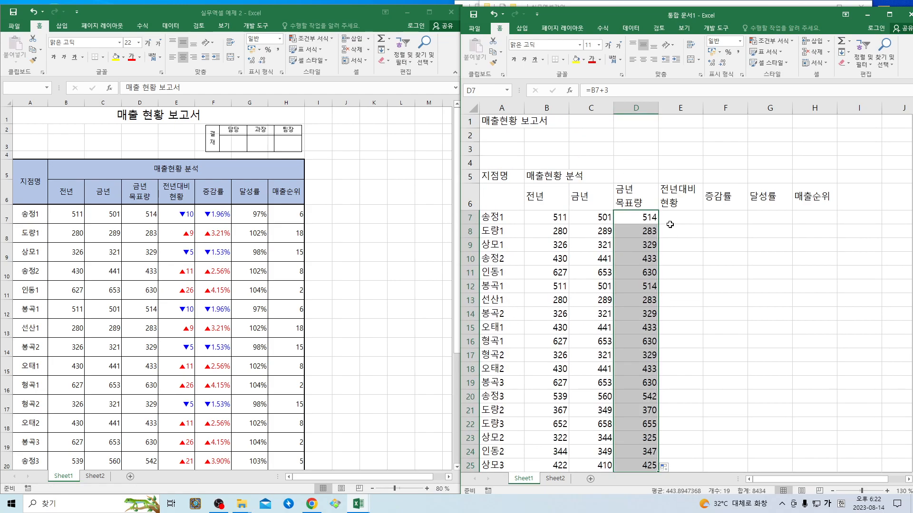
{"action": "left_click", "coordinate": [631, 215]}
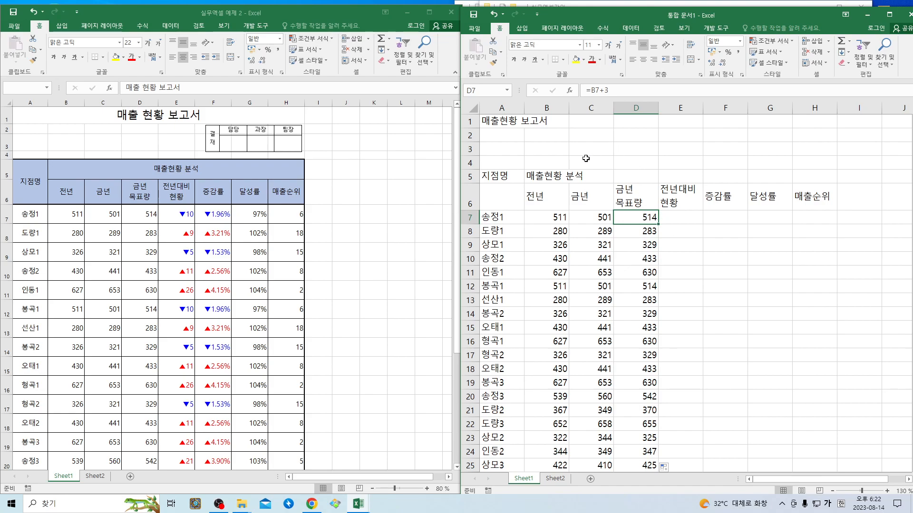
{"action": "scroll", "coordinate": [619, 357], "scroll_direction": "down", "scroll_amount": 3}
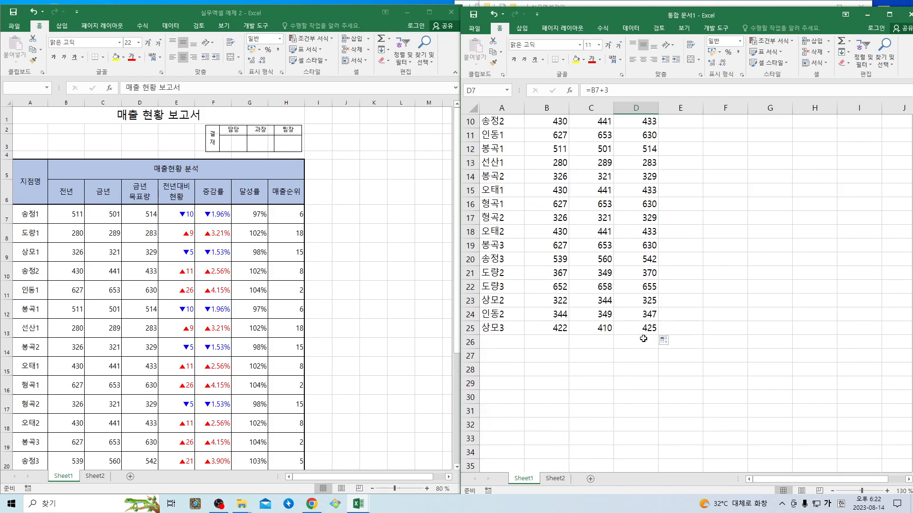
{"action": "scroll", "coordinate": [624, 349], "scroll_direction": "up", "scroll_amount": 3}
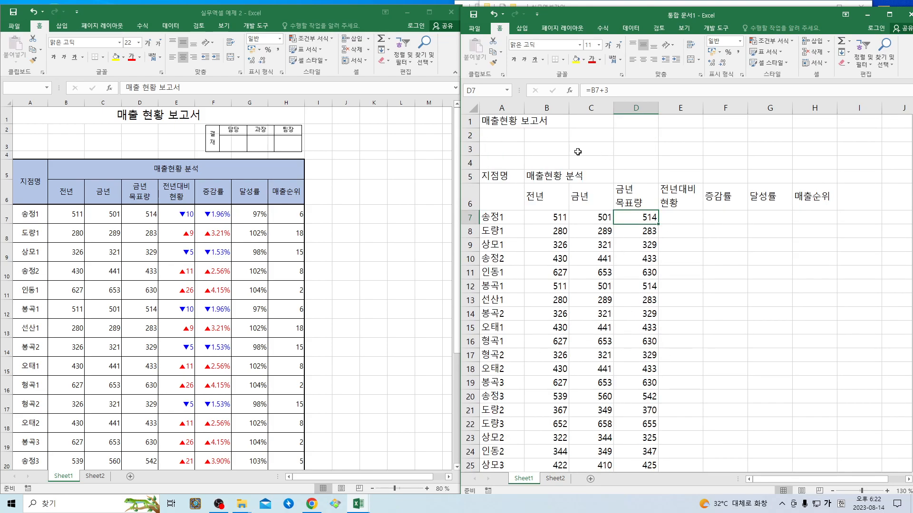
Merge and centre C2:H3 and enter the note text 자동채우기 는 + 떠블했을때 자료가 있는 부분까지.
{"action": "left_click_drag", "start_coordinate": [580, 134], "coordinate": [803, 145]}
{"action": "left_click", "coordinate": [691, 60]}
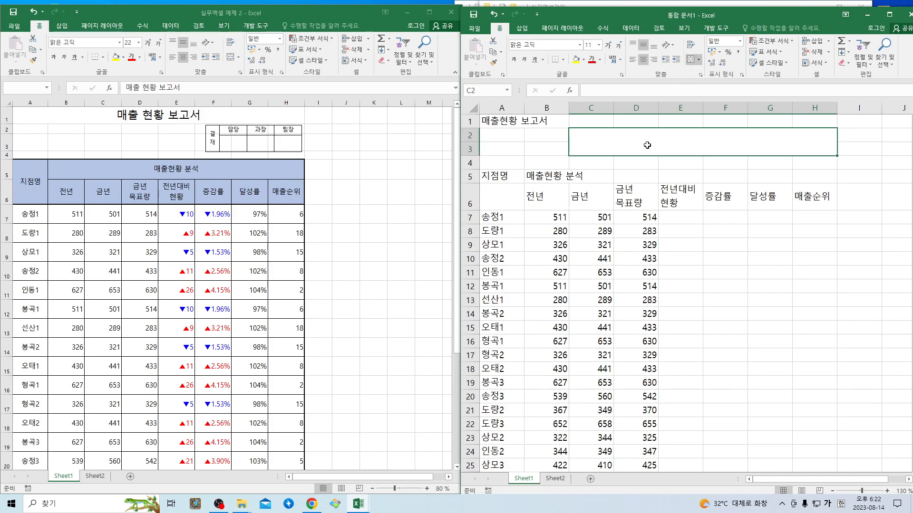
{"action": "type", "text": "- ㅈ"}
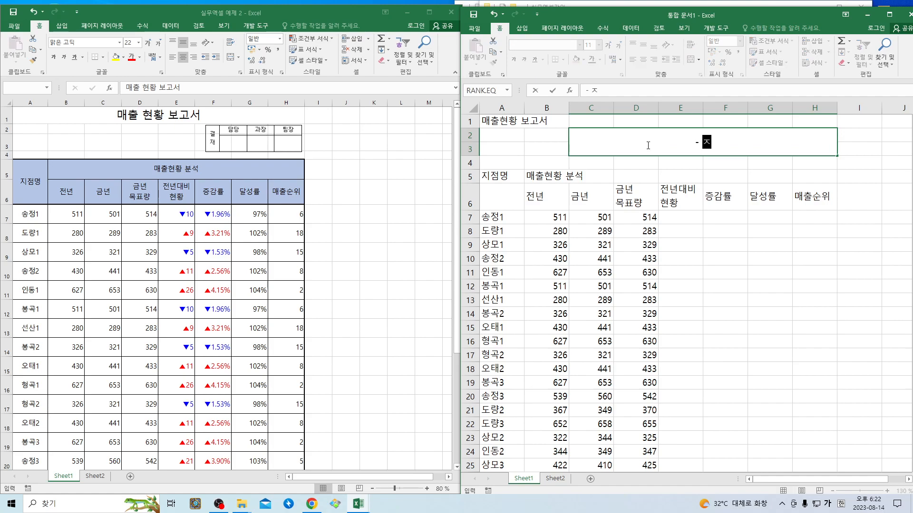
{"action": "key", "text": "BackSpace"}
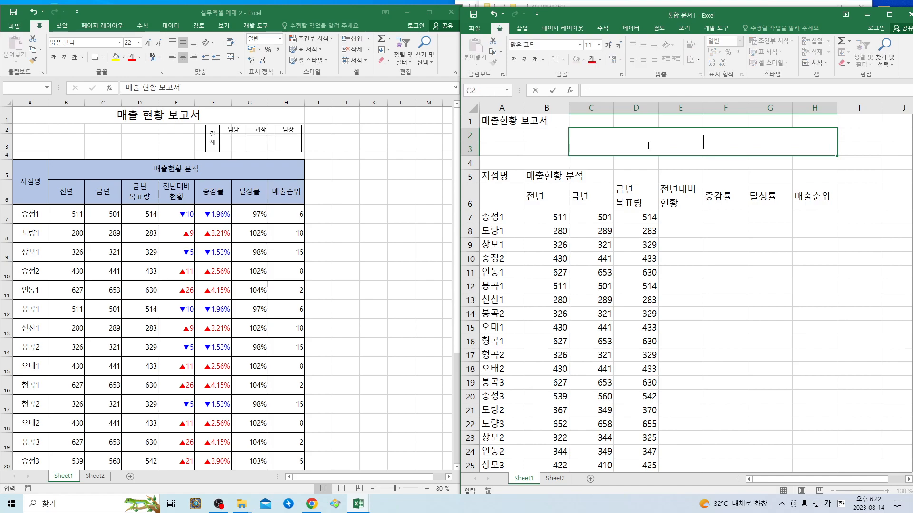
{"action": "type", "text": "자동채울"}
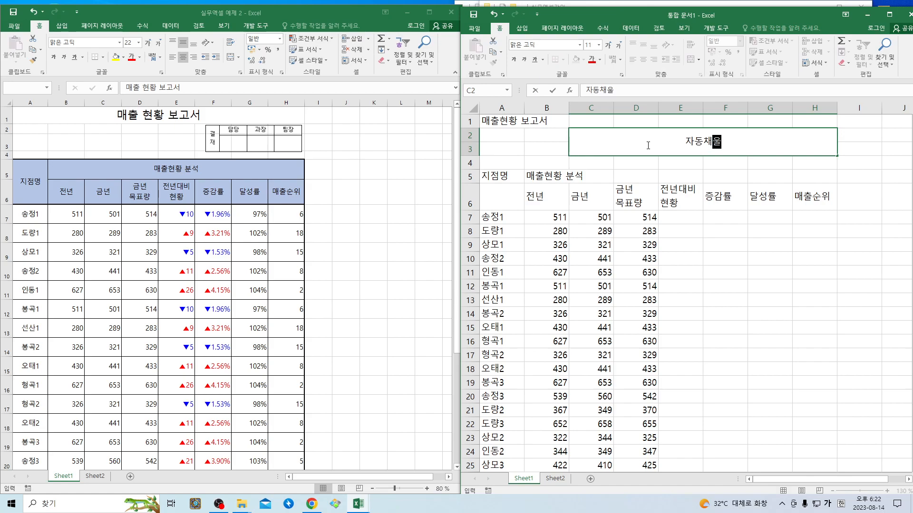
{"action": "type", "text": "기 는 "}
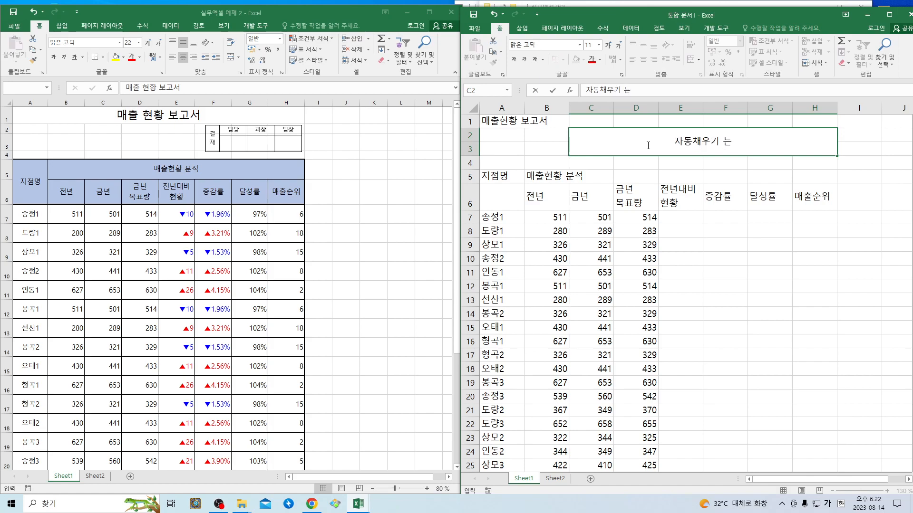
{"action": "type", "text": "+"}
{"action": "type", "text": " 떠블해"}
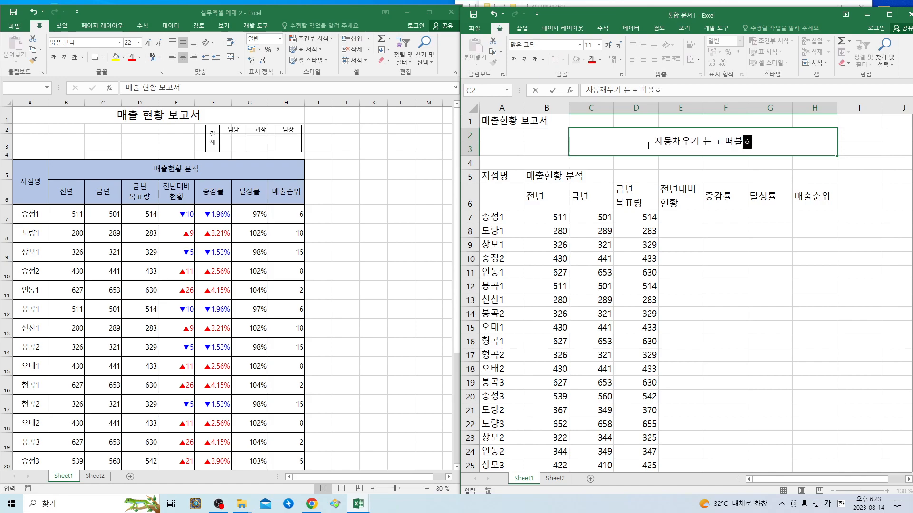
{"action": "type", "text": "ㅆ을때 ㄱ"}
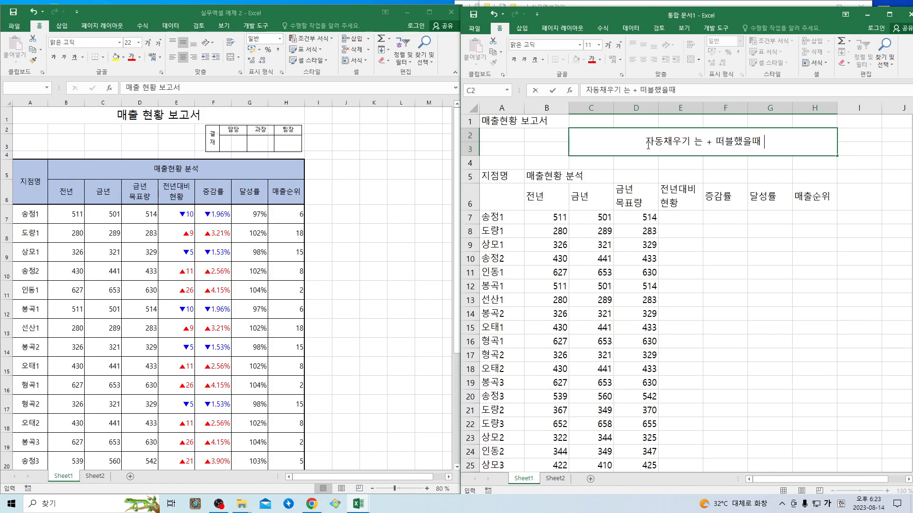
{"action": "key", "text": "BackSpace"}
{"action": "type", "text": "자료가 있는 "}
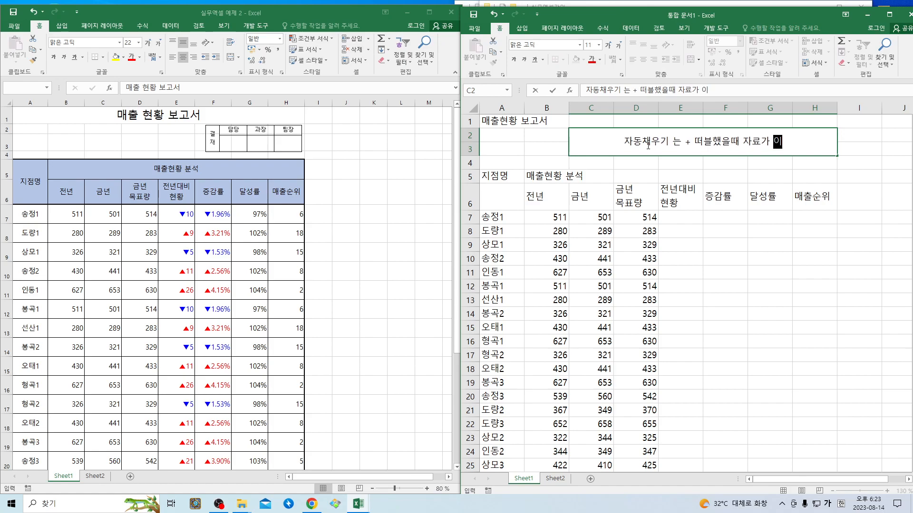
{"action": "type", "text": "부분까"}
{"action": "type", "text": "ㅈㅣ"}
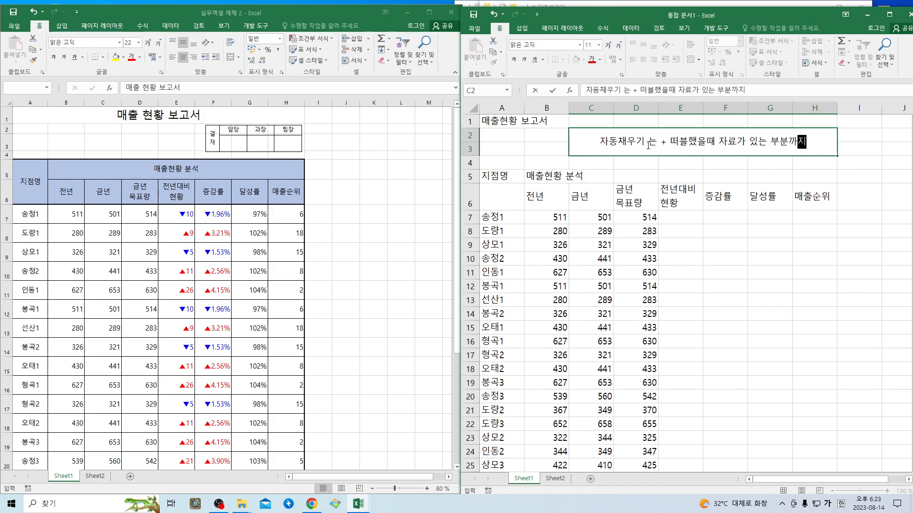
Add the second line 자동으로 채워진다. to the note in the merged C2:H3 cell.
{"action": "key", "text": "alt+Return"}
{"action": "type", "text": "자동 우"}
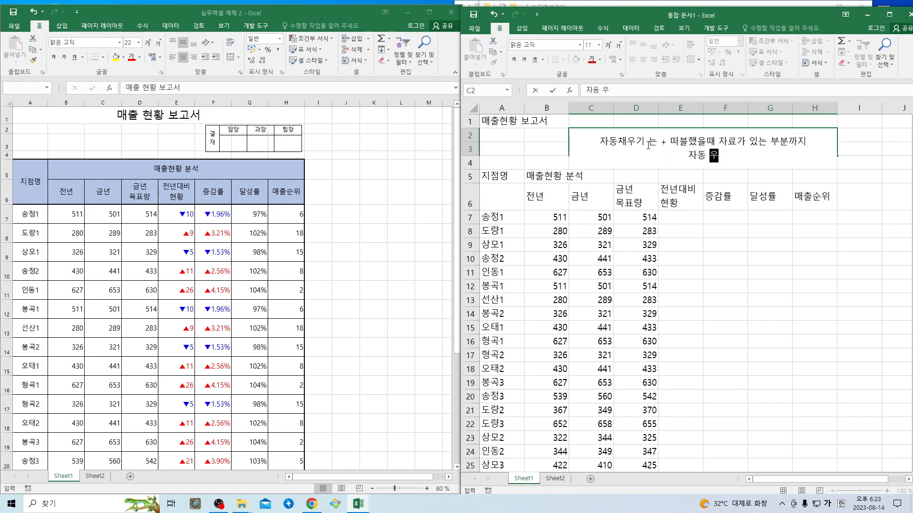
{"action": "key", "text": "BackSpace"}
{"action": "key", "text": "BackSpace"}
{"action": "key", "text": "BackSpace"}
{"action": "type", "text": "으로 채워진"}
{"action": "key", "text": "BackSpace"}
{"action": "type", "text": "ㄴ"}
{"action": "key", "text": "BackSpace"}
{"action": "type", "text": "진다."}
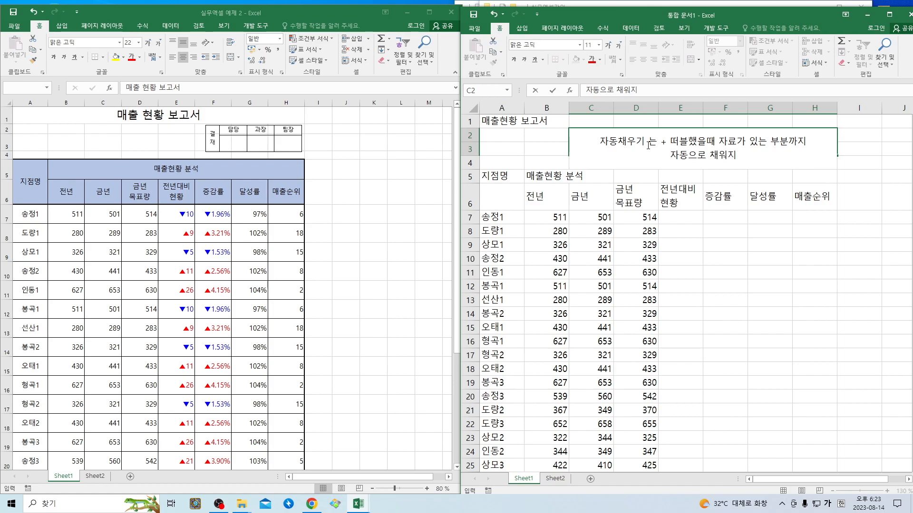
{"action": "left_click", "coordinate": [680, 259]}
Clear the filled 금년 목표량 formulas from D7:D25.
{"action": "left_click", "coordinate": [646, 216]}
{"action": "left_click_drag", "start_coordinate": [659, 225], "coordinate": [658, 367]}
{"action": "key", "text": "ctrl+z"}
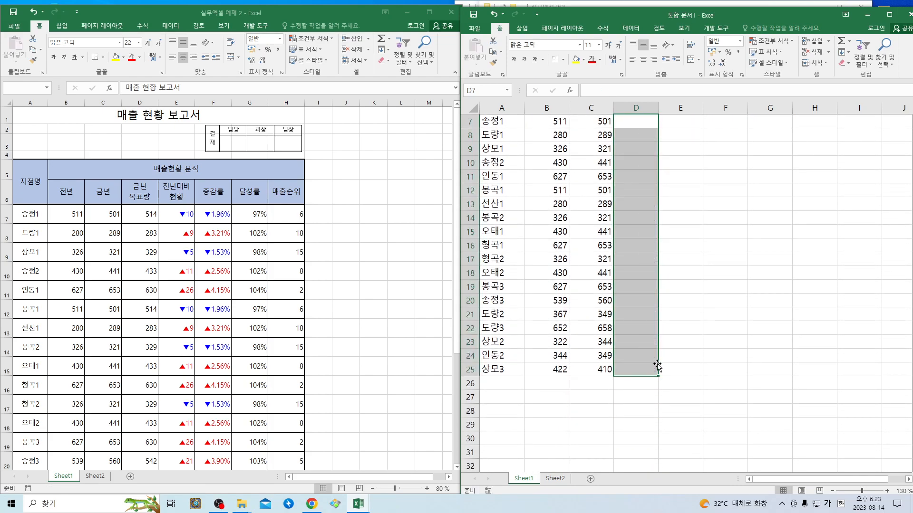
{"action": "scroll", "coordinate": [637, 285], "scroll_direction": "up", "scroll_amount": 2}
Enter the formula =B7+3 in D7 for the first branch's 금년 목표량.
{"action": "left_click", "coordinate": [624, 213]}
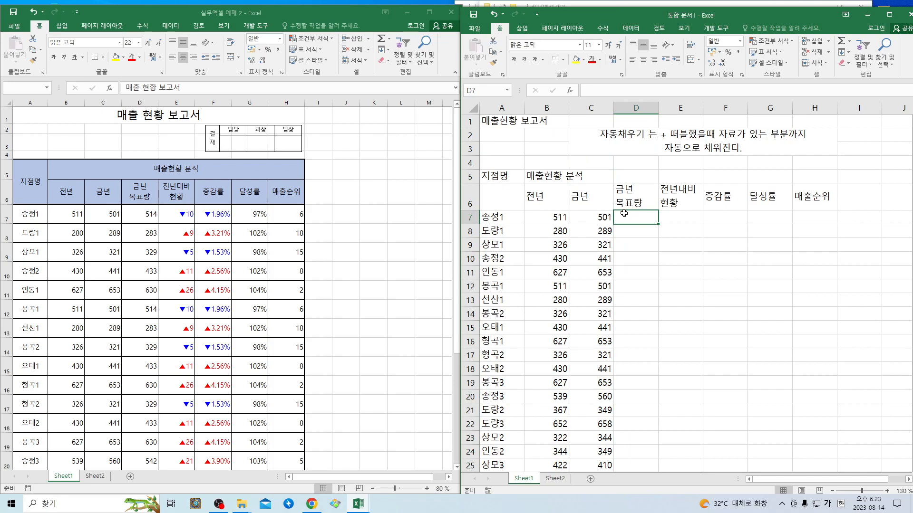
{"action": "type", "text": "="}
{"action": "left_click", "coordinate": [551, 217]}
{"action": "type", "text": "+"}
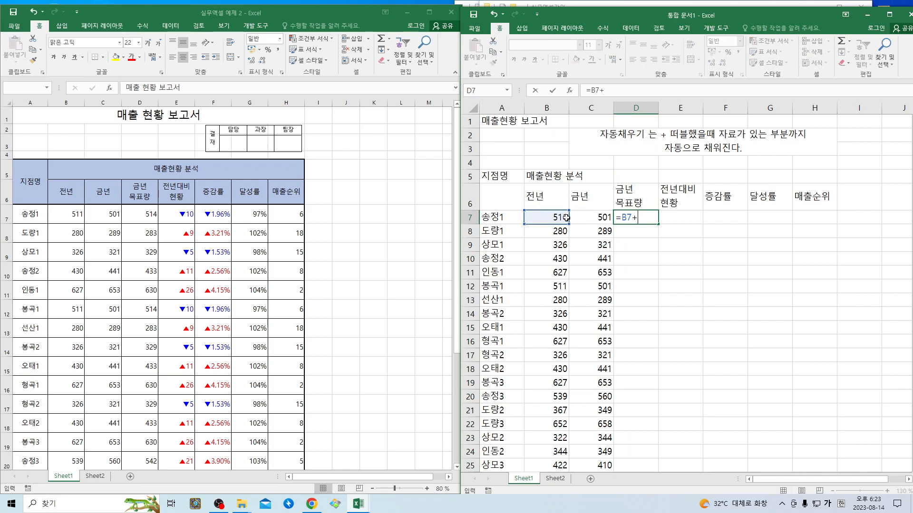
{"action": "type", "text": "3"}
{"action": "key", "text": "Return"}
AutoFill the =B7+3 formula from D7 through D25 and check the column down to the last branch.
{"action": "left_click", "coordinate": [653, 218]}
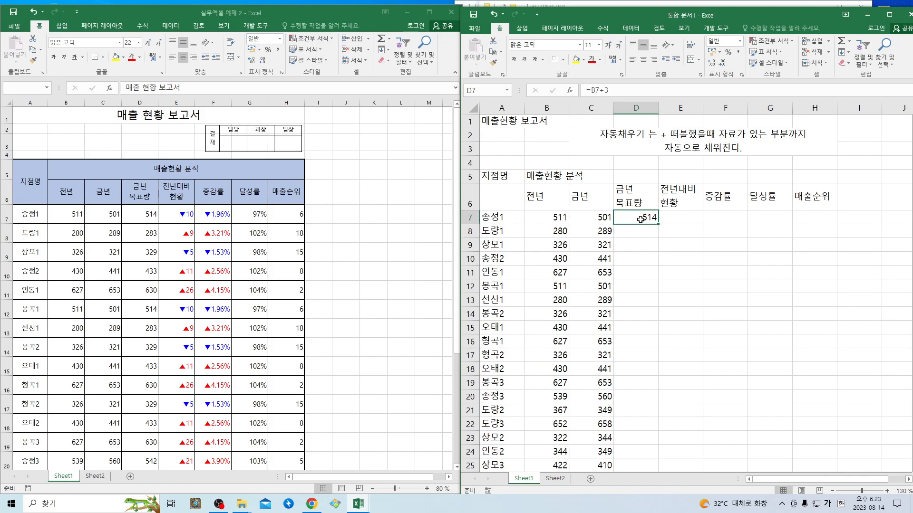
{"action": "double_click", "coordinate": [661, 224]}
{"action": "scroll", "coordinate": [641, 314], "scroll_direction": "down", "scroll_amount": 3}
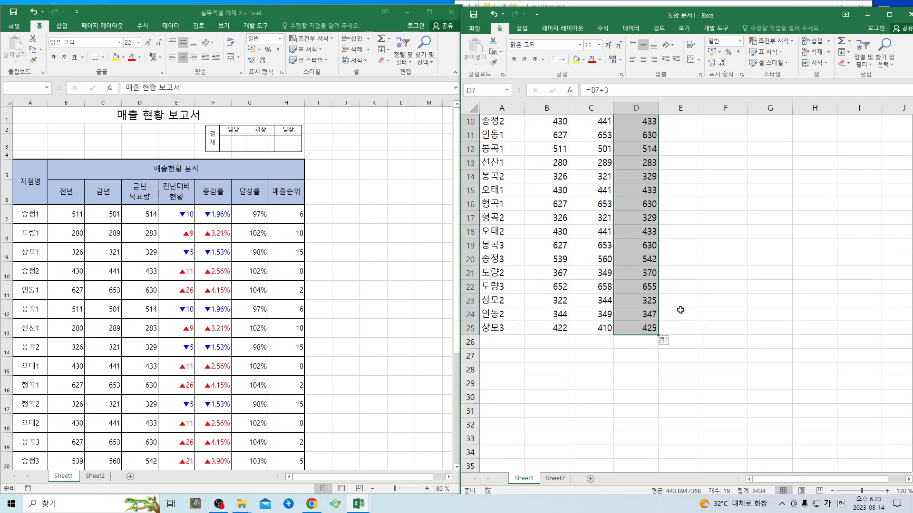
{"action": "scroll", "coordinate": [680, 310], "scroll_direction": "up", "scroll_amount": 3}
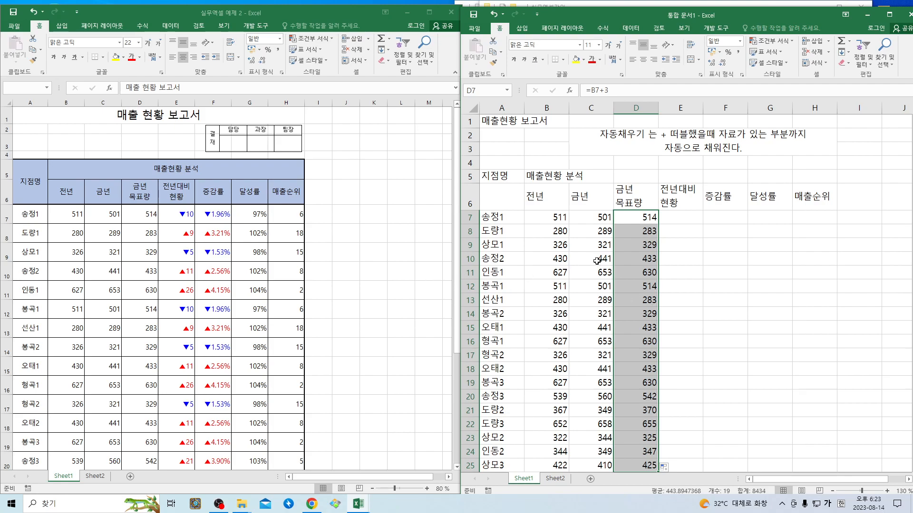
Merge and center the 매출현황 보고서 title across A1:H1 and enlarge its font to 24 points.
{"action": "left_click_drag", "start_coordinate": [489, 121], "coordinate": [814, 126]}
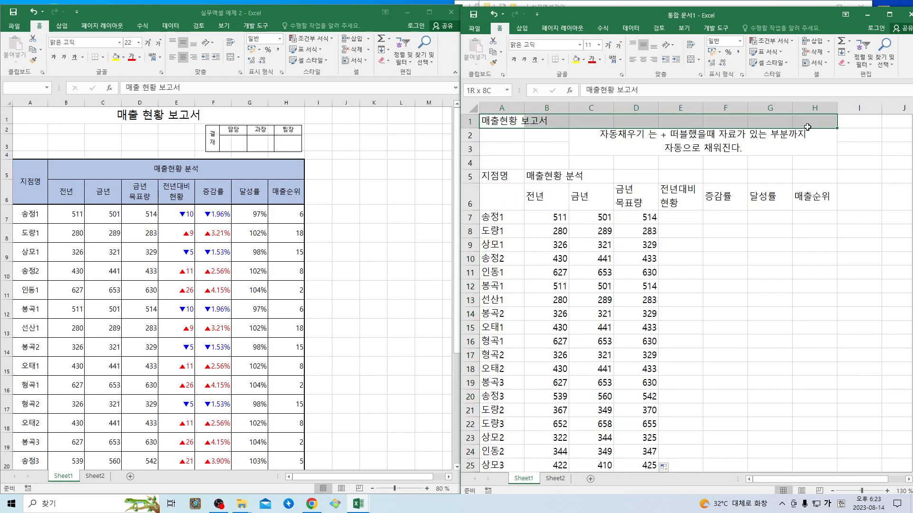
{"action": "left_click", "coordinate": [690, 60]}
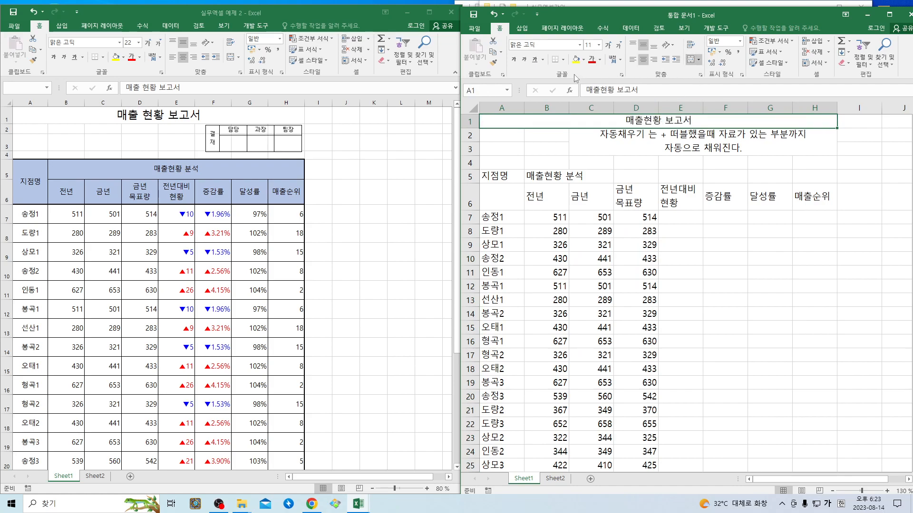
{"action": "left_click", "coordinate": [609, 46]}
{"action": "left_click", "coordinate": [609, 46]}
{"action": "left_click", "coordinate": [609, 46]}
{"action": "left_click", "coordinate": [609, 47]}
{"action": "left_click", "coordinate": [609, 46]}
{"action": "left_click", "coordinate": [609, 46]}
{"action": "left_click", "coordinate": [609, 47]}
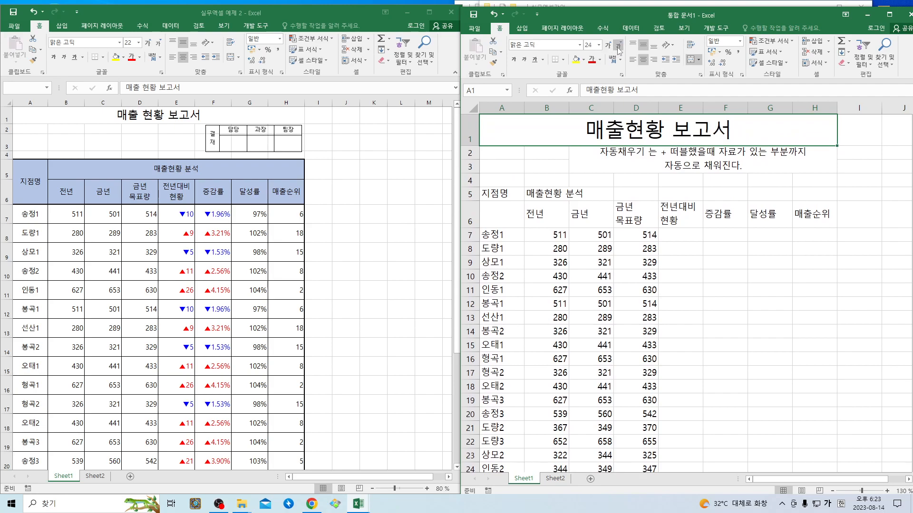
Merge and center the 지점명 heading over A5:A6 and the 매출현황 분석 heading across B5:H5.
{"action": "left_click_drag", "start_coordinate": [502, 196], "coordinate": [503, 207]}
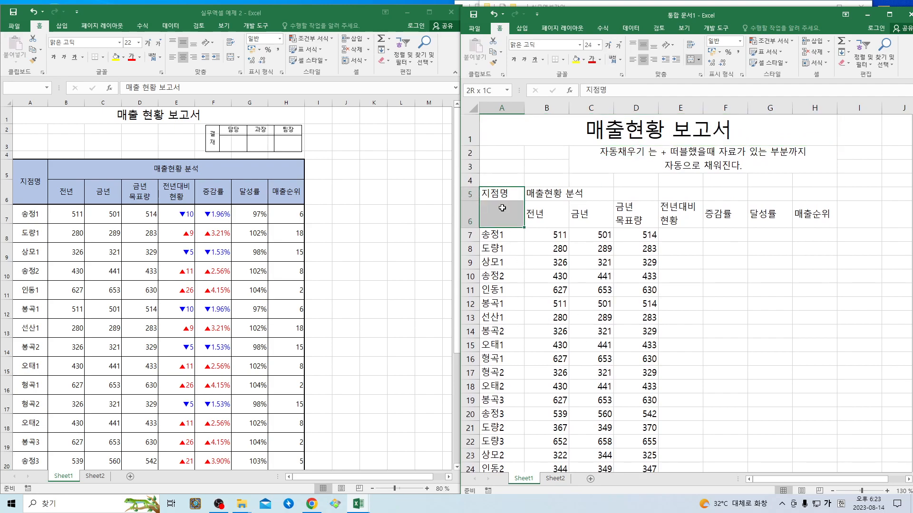
{"action": "left_click_drag", "start_coordinate": [555, 197], "coordinate": [827, 196]}
{"action": "left_click", "coordinate": [691, 60]}
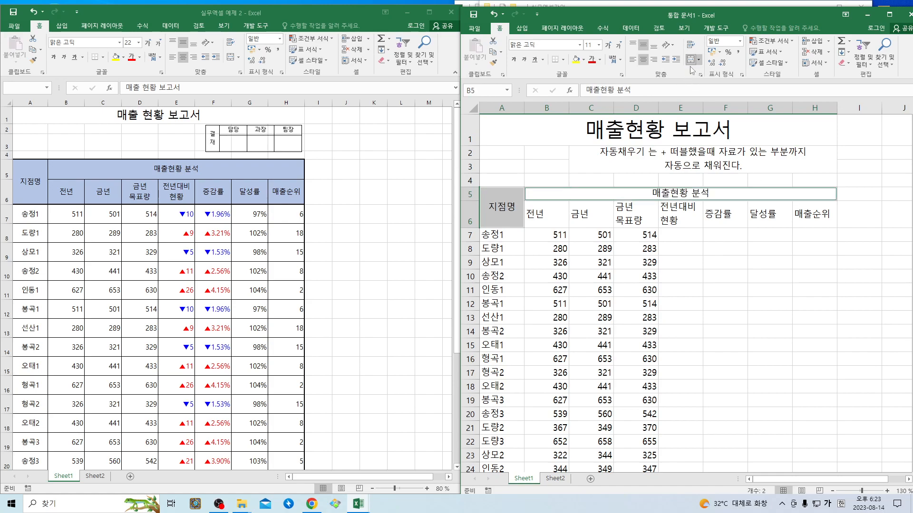
Center the column headings in B6:H6 and the branch names in A7:A25 horizontally.
{"action": "left_click_drag", "start_coordinate": [542, 220], "coordinate": [813, 216]}
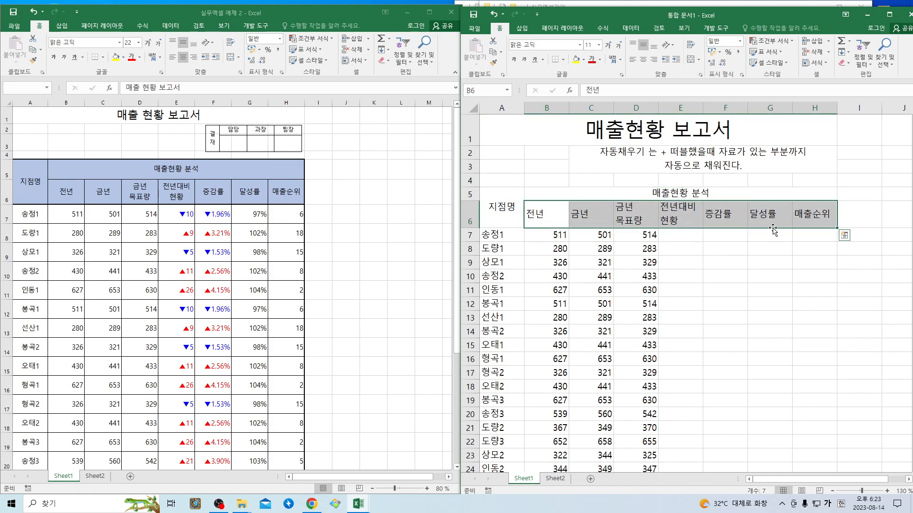
{"action": "left_click_drag", "start_coordinate": [499, 235], "coordinate": [504, 424]}
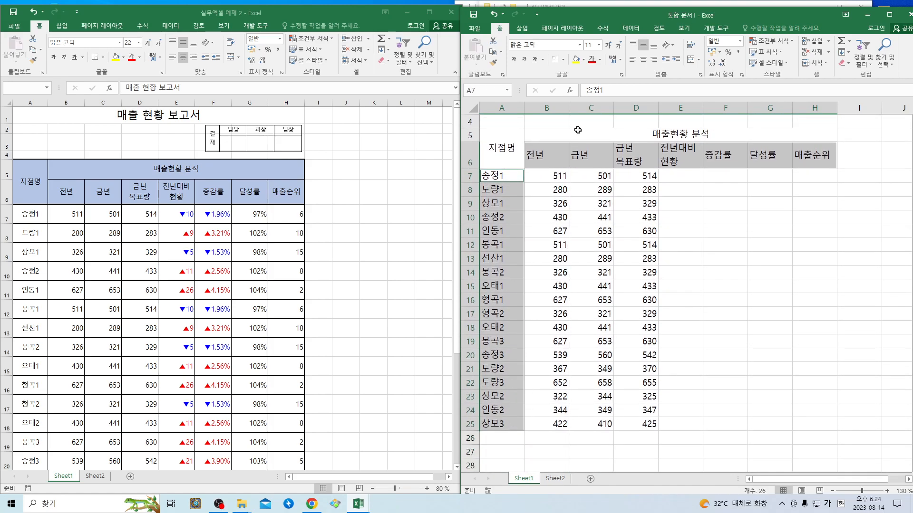
{"action": "left_click", "coordinate": [643, 60]}
{"action": "scroll", "coordinate": [544, 275], "scroll_direction": "up", "scroll_amount": 1}
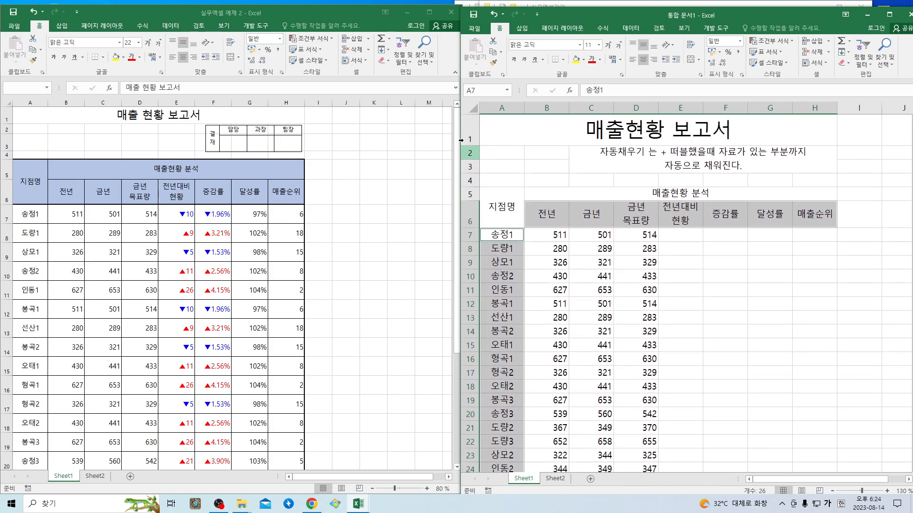
Center the contents of the whole sheet and apply the comma style to the sales figures in B7:D25.
{"action": "left_click", "coordinate": [474, 108]}
{"action": "left_click", "coordinate": [643, 60]}
{"action": "left_click", "coordinate": [643, 59]}
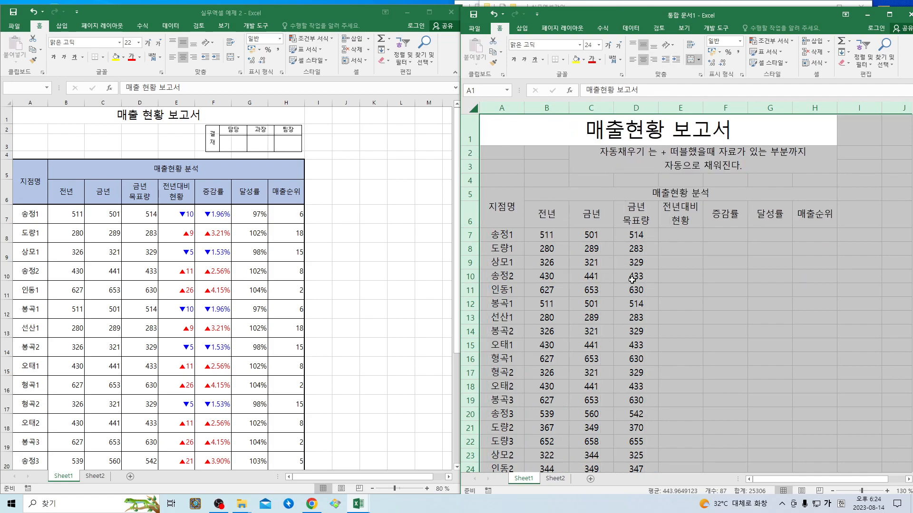
{"action": "left_click_drag", "start_coordinate": [547, 235], "coordinate": [622, 447]}
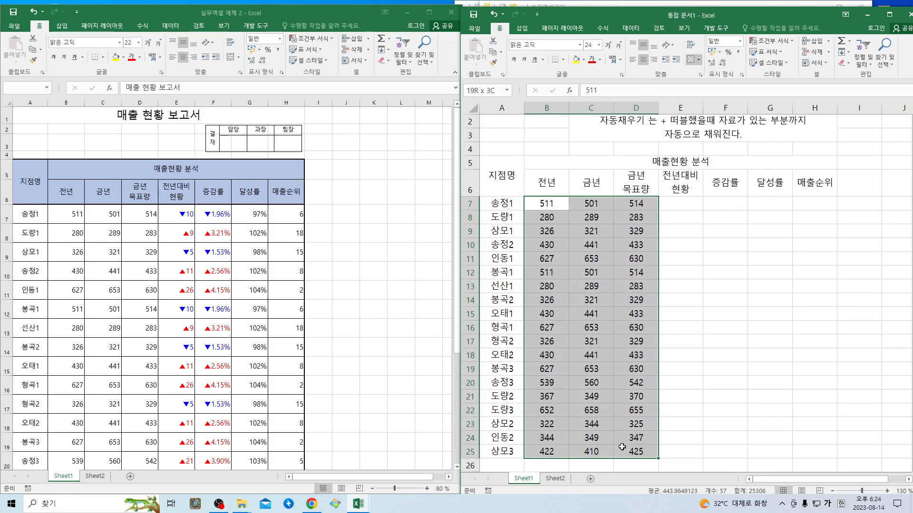
{"action": "left_click", "coordinate": [738, 51]}
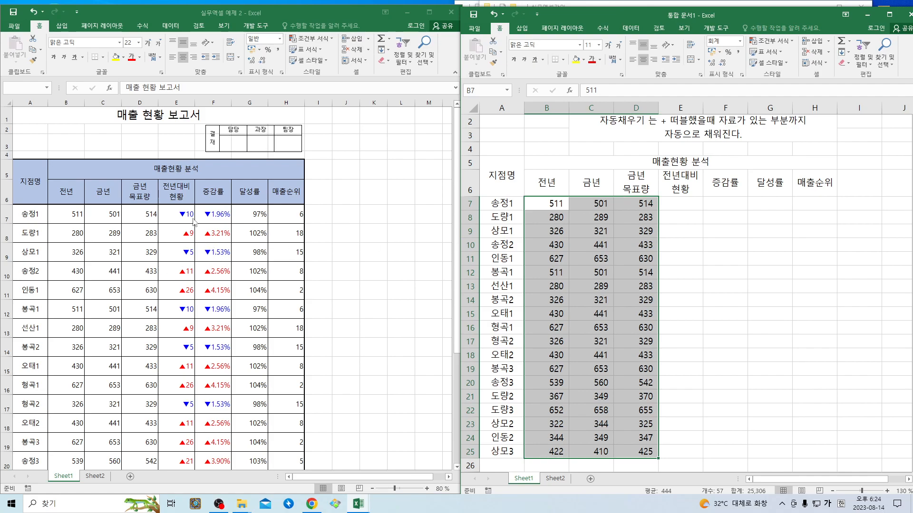
Review the 전년대비 현황, 증감률 and 달성률 columns in the finished report and the 비율 구하는 법 note on Sheet2 of 통합 문서1.
{"action": "left_click", "coordinate": [179, 192]}
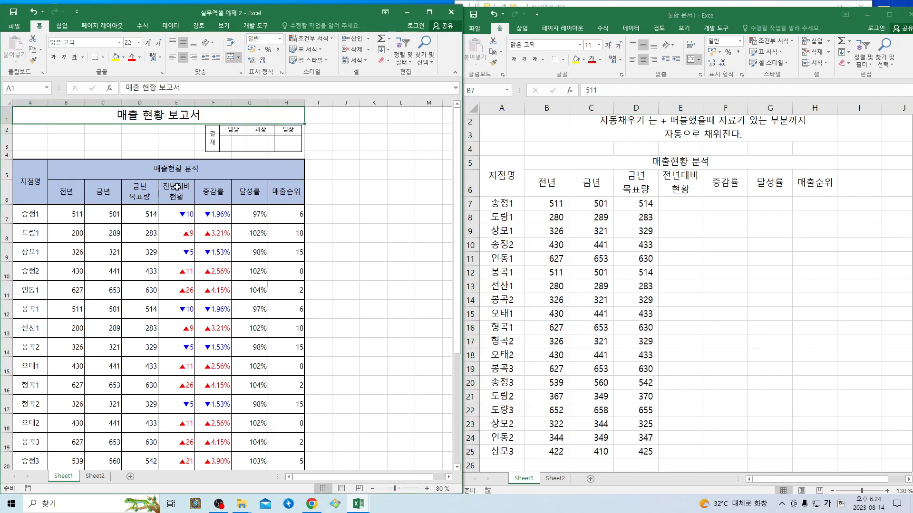
{"action": "left_click", "coordinate": [217, 202]}
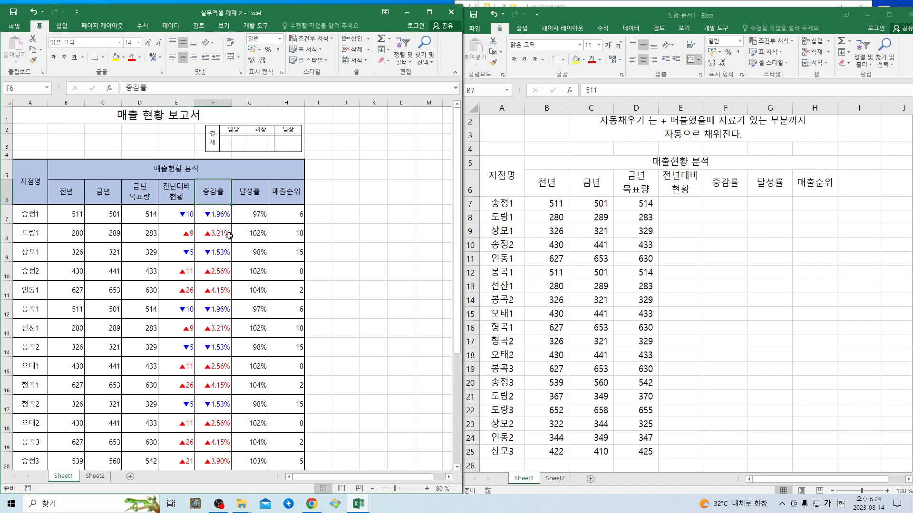
{"action": "left_click", "coordinate": [250, 199]}
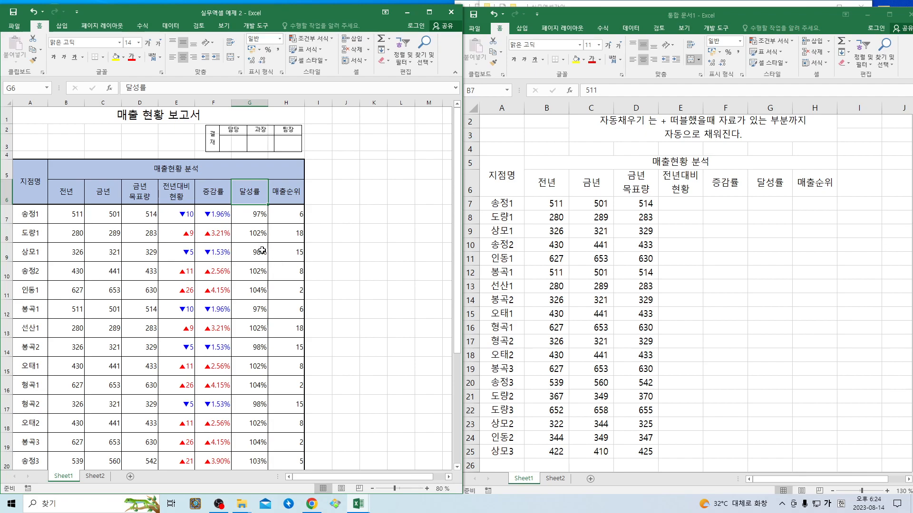
{"action": "left_click", "coordinate": [174, 189]}
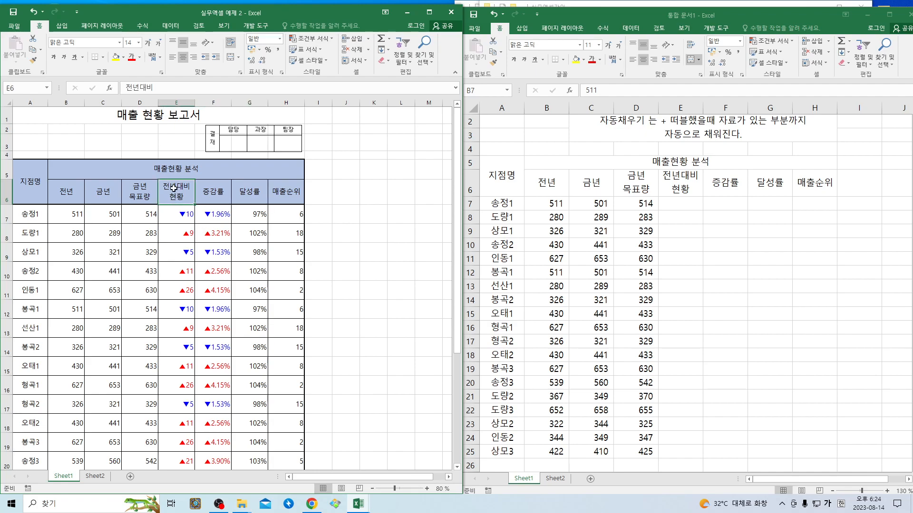
{"action": "left_click", "coordinate": [217, 188]}
{"action": "left_click", "coordinate": [246, 199]}
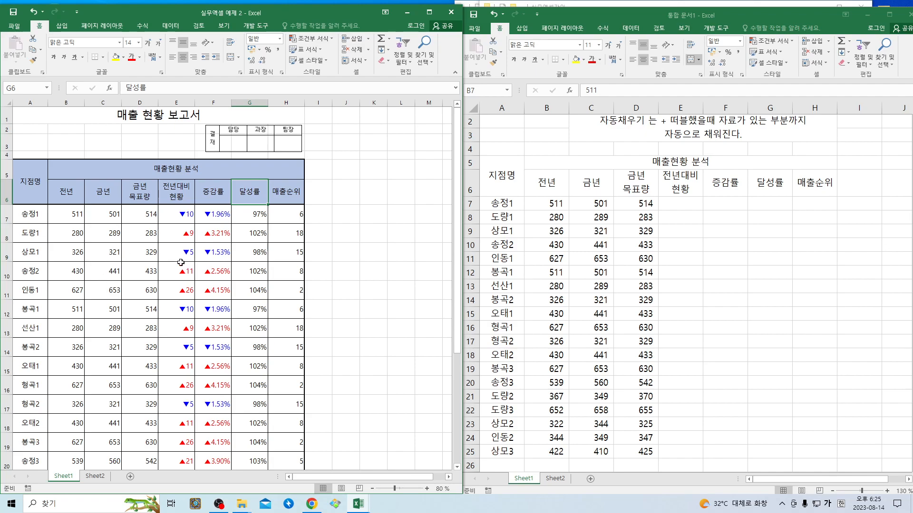
{"action": "left_click", "coordinate": [553, 485]}
{"action": "left_click", "coordinate": [553, 483]}
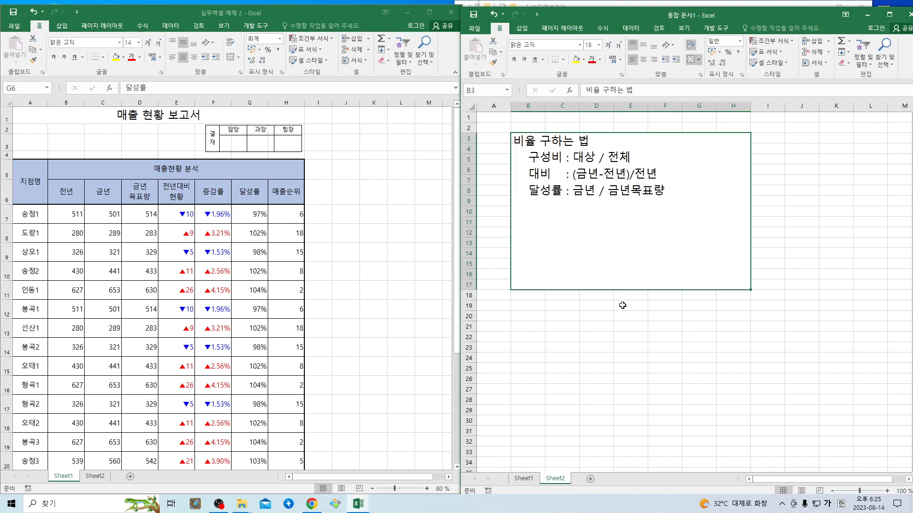
Enter the label 남자 in B20 and the value 10 in C20 below the ratio note.
{"action": "left_click", "coordinate": [515, 314]}
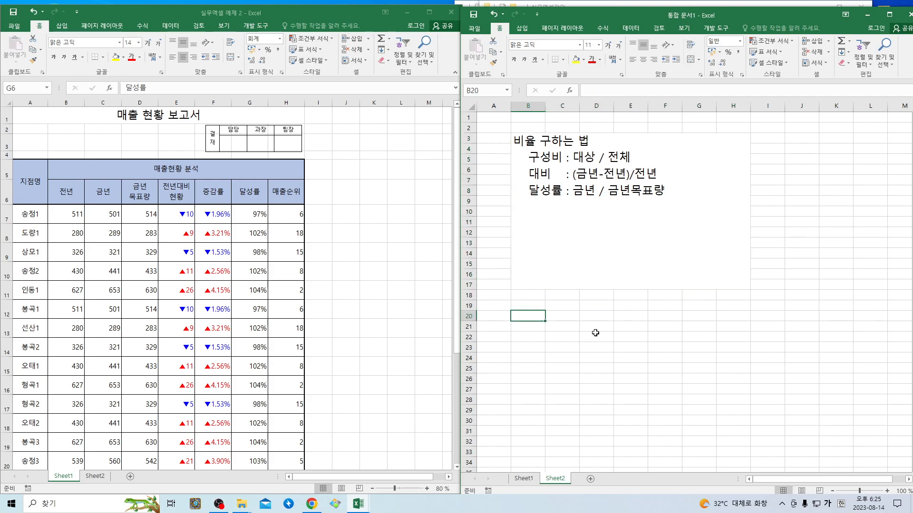
{"action": "type", "text": "남자"}
{"action": "key", "text": "Return"}
{"action": "key", "text": "Right"}
{"action": "key", "text": "Up"}
{"action": "type", "text": "10"}
{"action": "key", "text": "Return"}
Enter the label 여자 in B21 and the value 8 in C21.
{"action": "type", "text": "여자"}
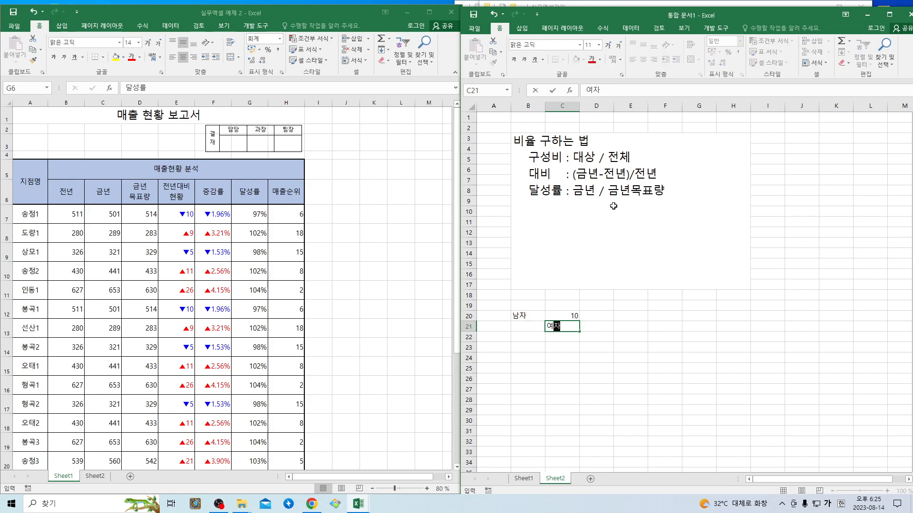
{"action": "key", "text": "Left"}
{"action": "key", "text": "Left"}
{"action": "key", "text": "Right"}
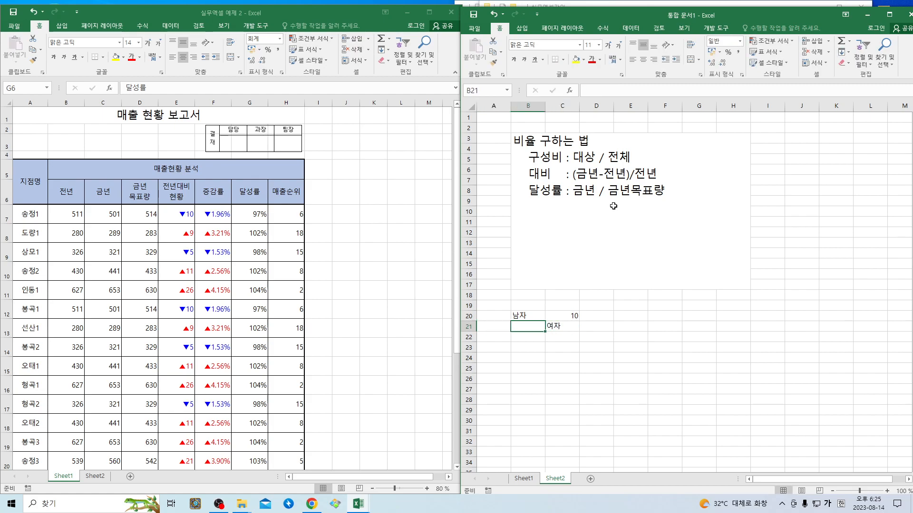
{"action": "type", "text": "여자"}
{"action": "key", "text": "Right"}
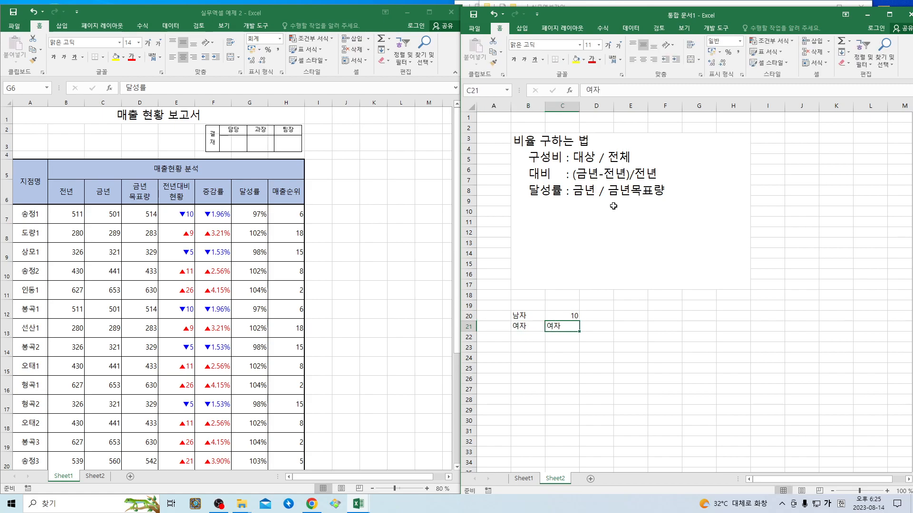
{"action": "type", "text": "8"}
{"action": "key", "text": "Return"}
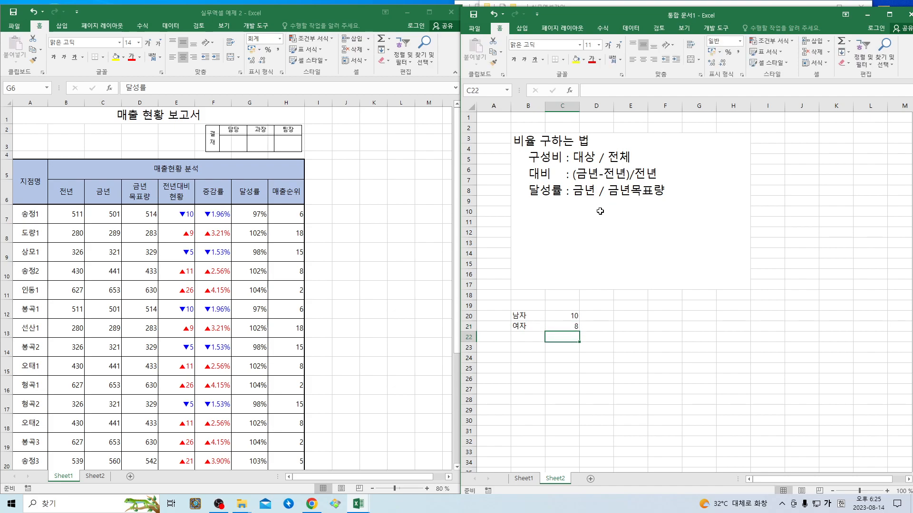
Enter the 구성비 formula =C20/(C20+C21) in D20 for the 남자 row.
{"action": "left_click", "coordinate": [588, 316]}
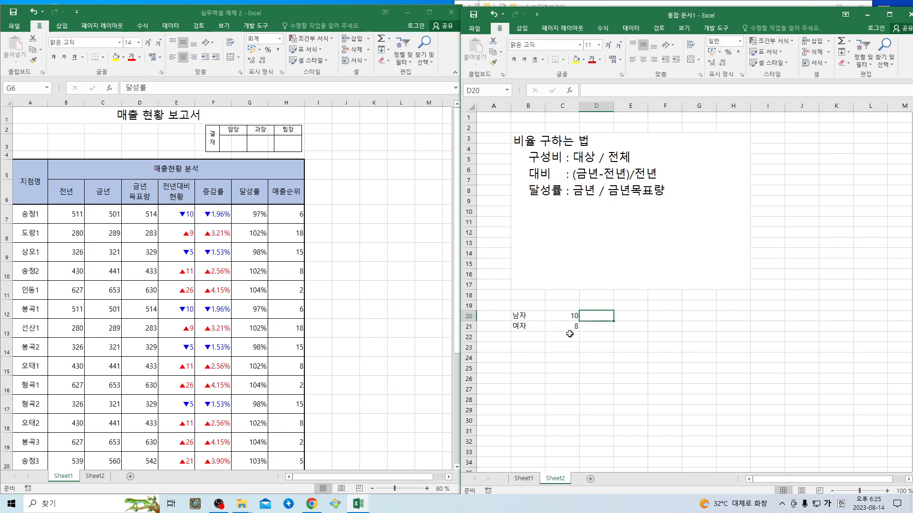
{"action": "left_click", "coordinate": [564, 328]}
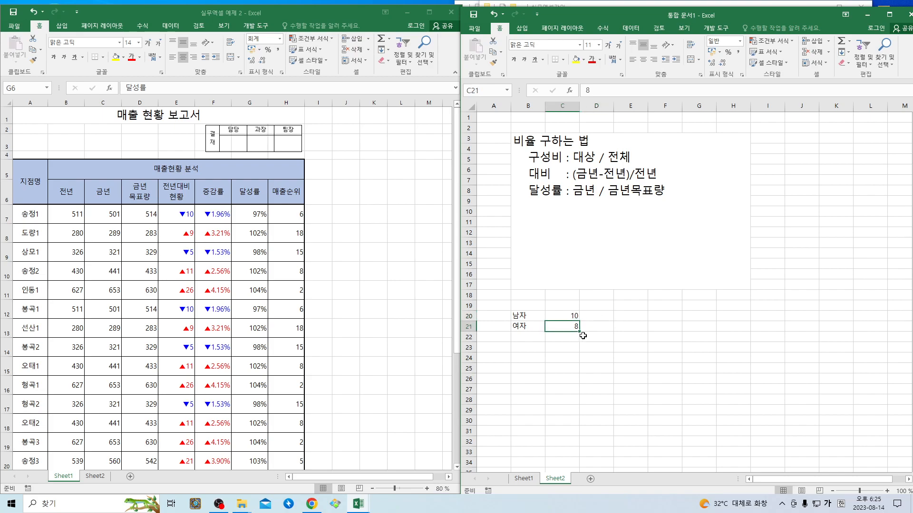
{"action": "left_click", "coordinate": [596, 318]}
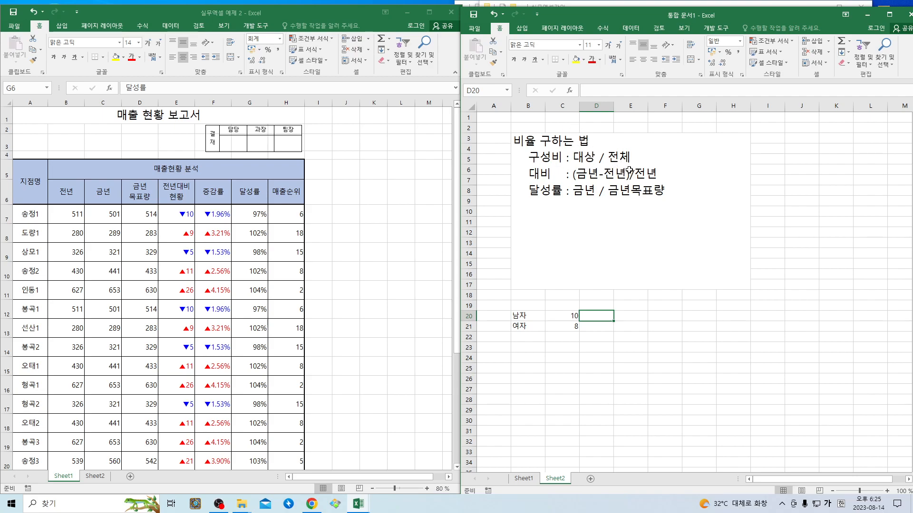
{"action": "type", "text": "="}
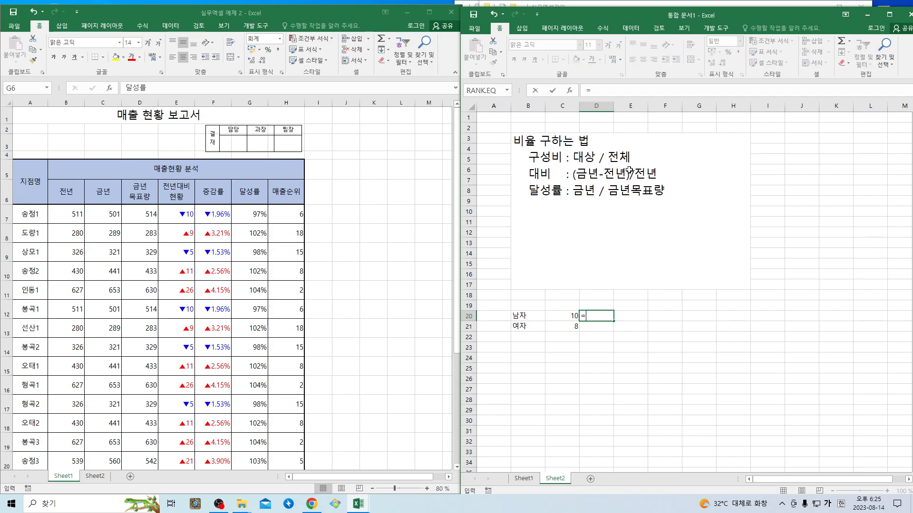
{"action": "left_click", "coordinate": [563, 318]}
{"action": "type", "text": "/"}
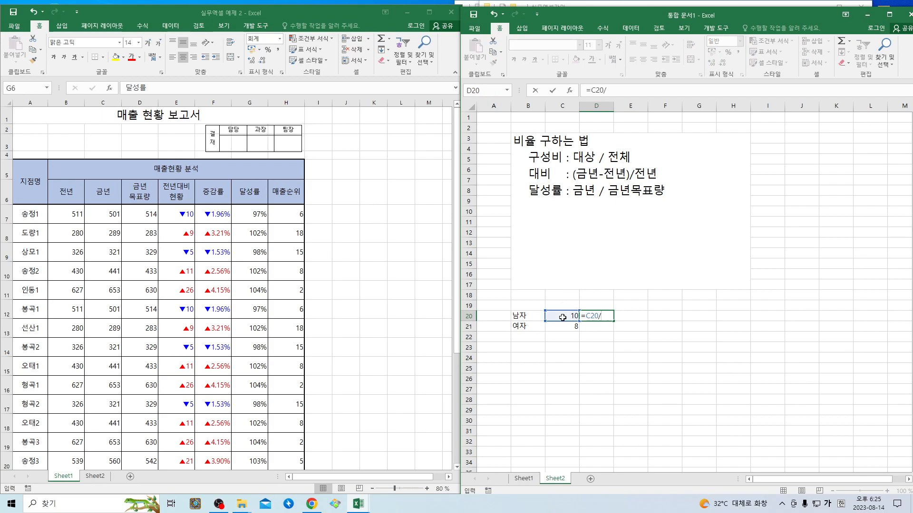
{"action": "type", "text": "("}
{"action": "left_click", "coordinate": [558, 317]}
{"action": "type", "text": "+"}
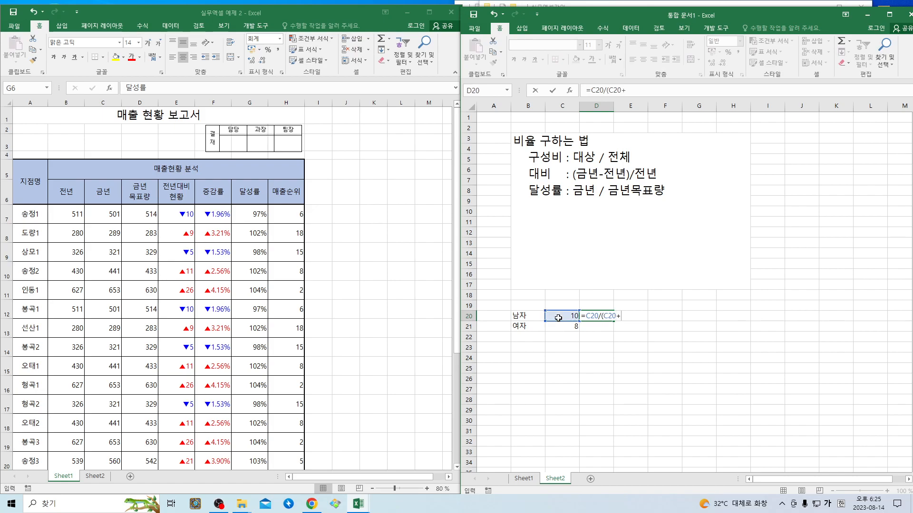
{"action": "left_click", "coordinate": [559, 328]}
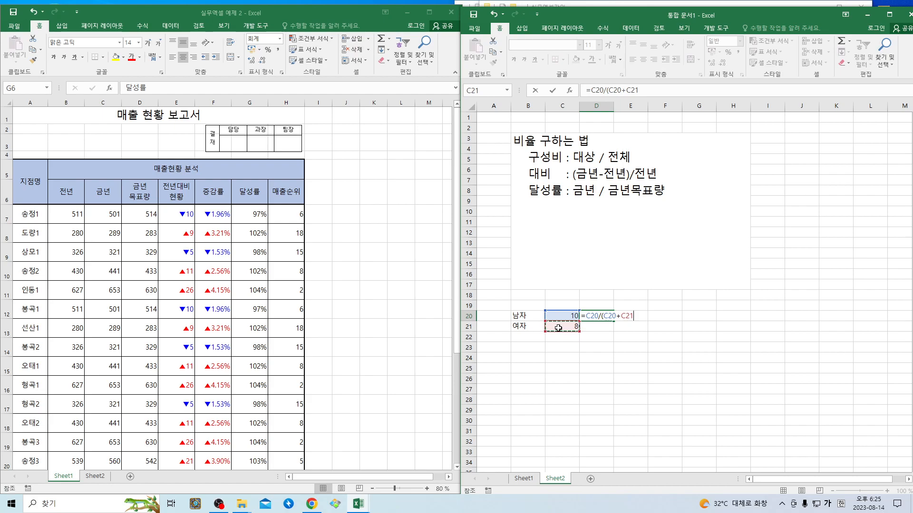
{"action": "type", "text": ")"}
{"action": "key", "text": "Return"}
Make the divisor references in D20 absolute so the formula reads =C20/($C$20+$C$21).
{"action": "left_click", "coordinate": [593, 317]}
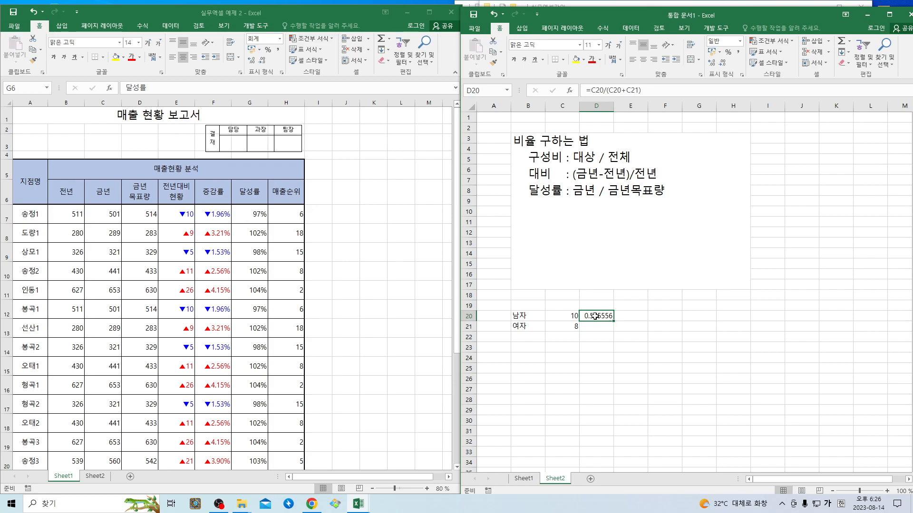
{"action": "left_click", "coordinate": [619, 90]}
{"action": "left_click_drag", "start_coordinate": [619, 90], "coordinate": [606, 89]}
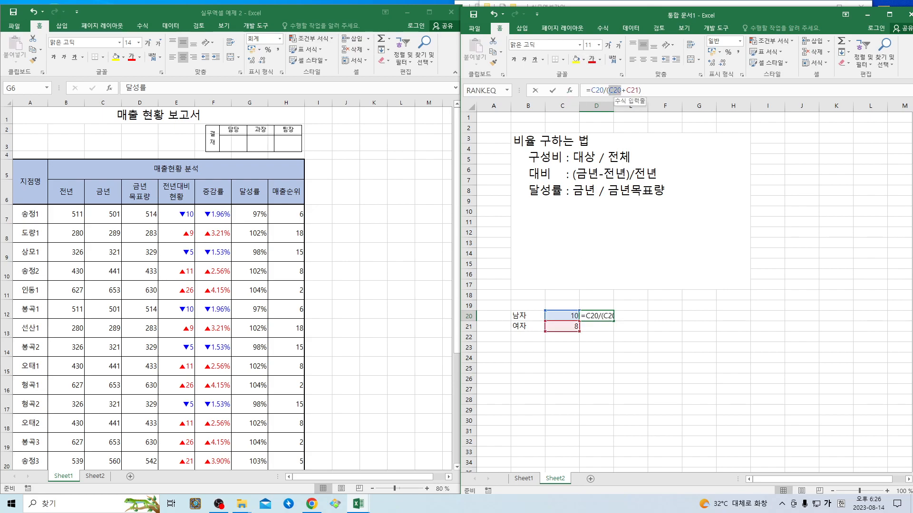
{"action": "key", "text": "F4"}
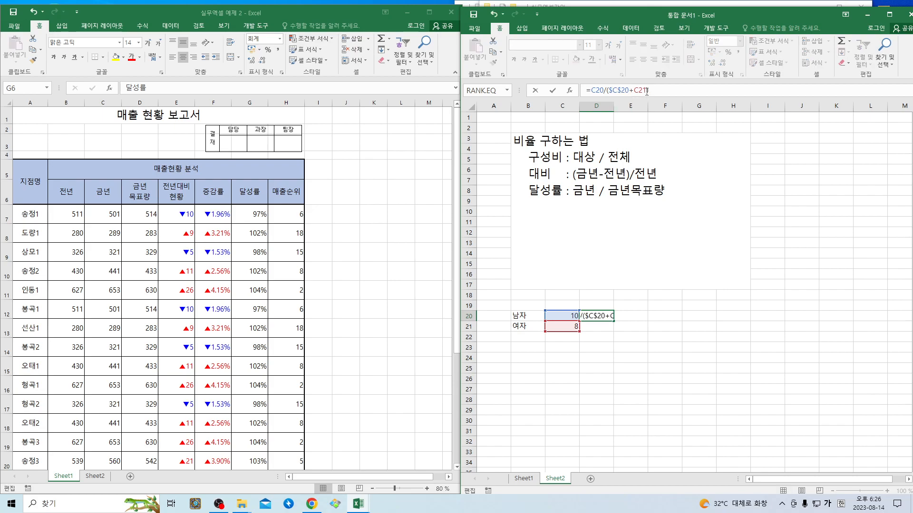
{"action": "key", "text": "F4"}
{"action": "key", "text": "Return"}
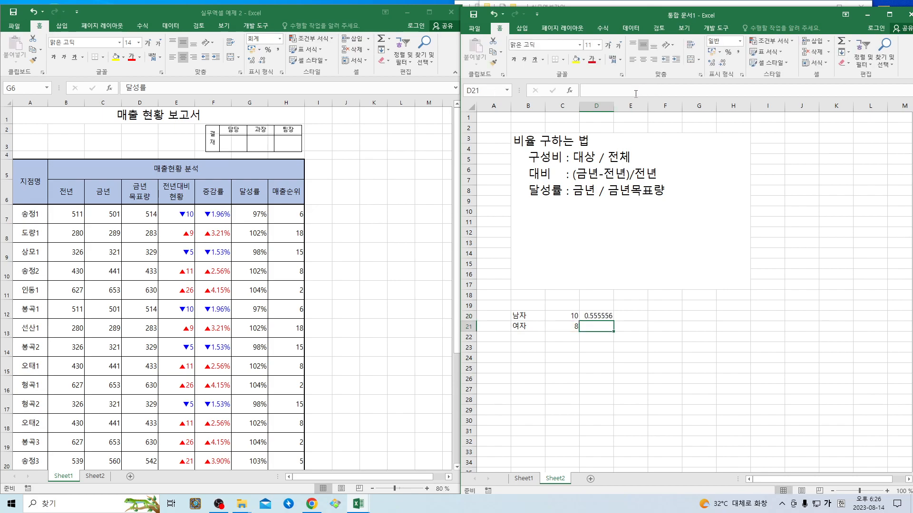
Fill the D20 formula down to D21 and format both ratios as percentages.
{"action": "left_click", "coordinate": [605, 316]}
{"action": "left_click_drag", "start_coordinate": [614, 322], "coordinate": [614, 332]}
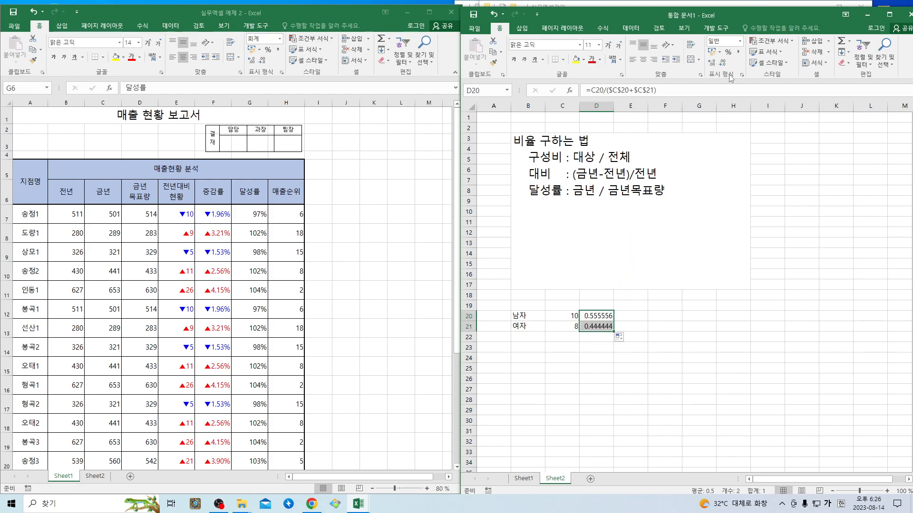
{"action": "left_click", "coordinate": [727, 52]}
{"action": "left_click", "coordinate": [572, 377]}
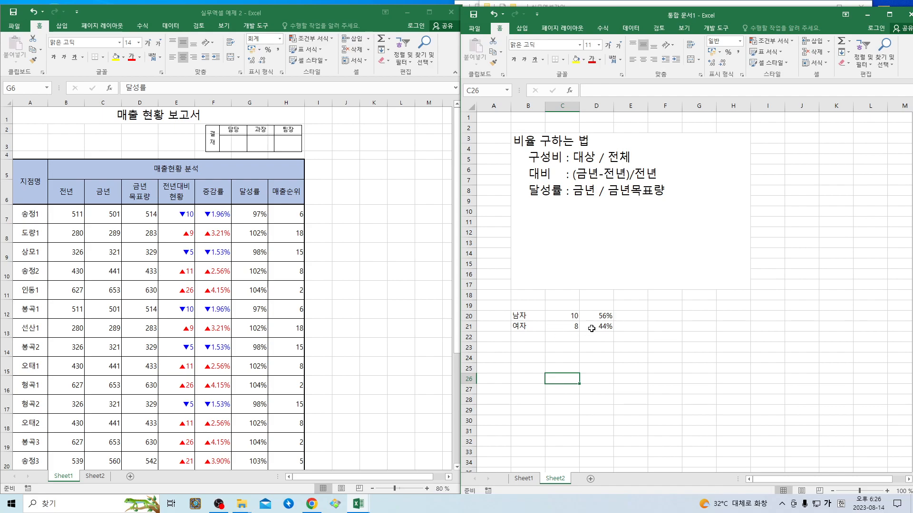
Add the 남자 and 여자 ratios in D22 with the formula =D20+D21.
{"action": "left_click", "coordinate": [601, 316]}
{"action": "left_click", "coordinate": [598, 327]}
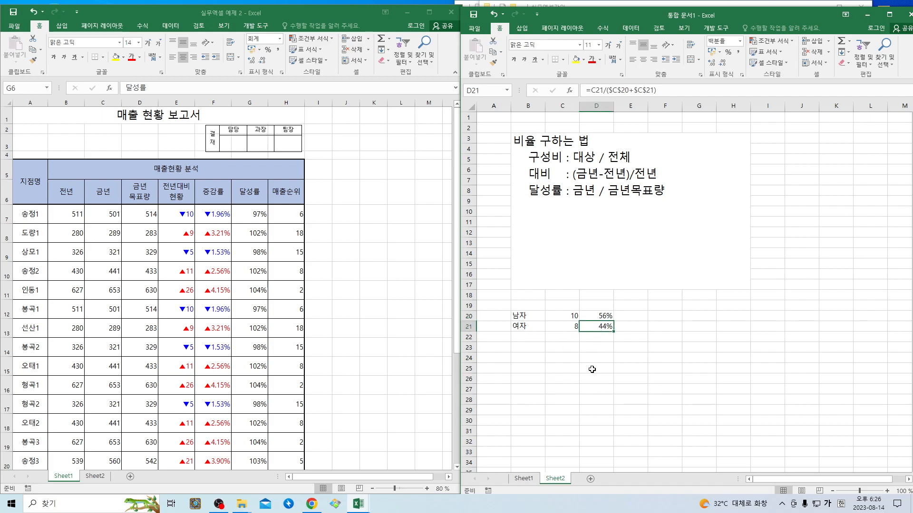
{"action": "left_click", "coordinate": [601, 339]}
{"action": "type", "text": "="}
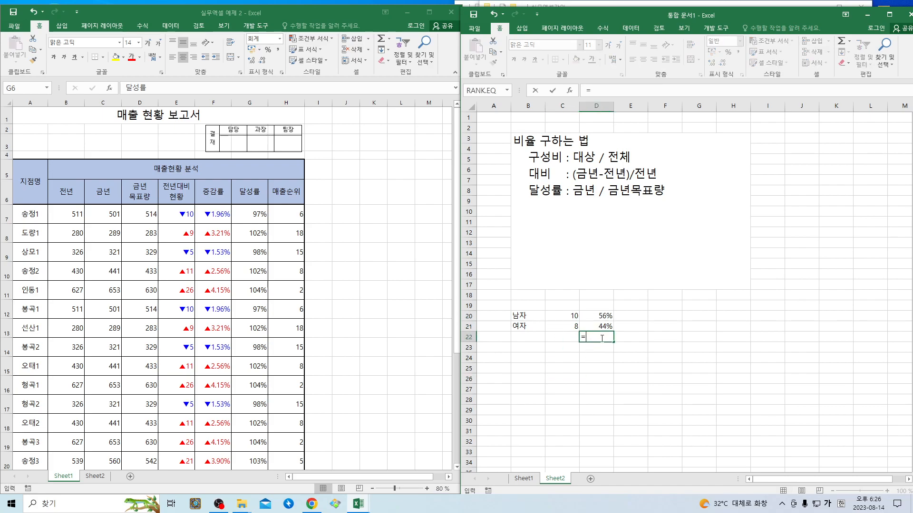
{"action": "left_click", "coordinate": [596, 315]}
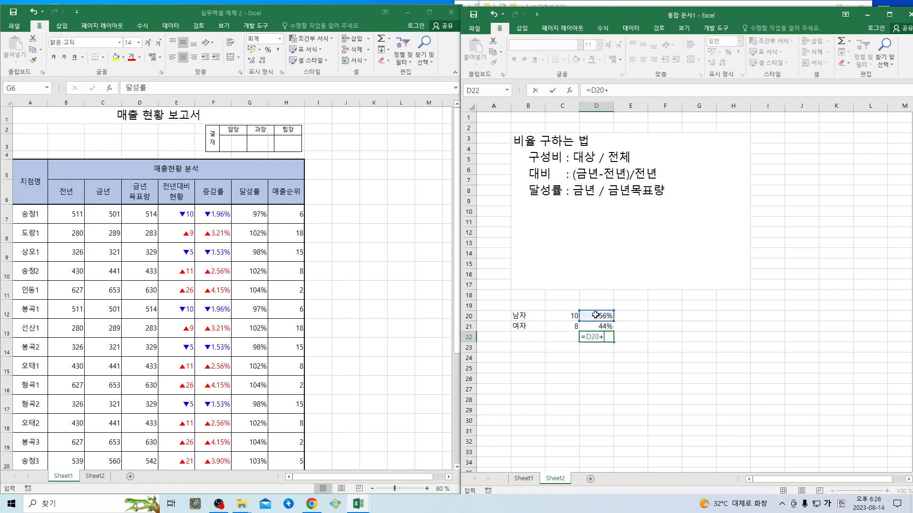
{"action": "type", "text": "+"}
{"action": "left_click", "coordinate": [597, 324]}
{"action": "key", "text": "Return"}
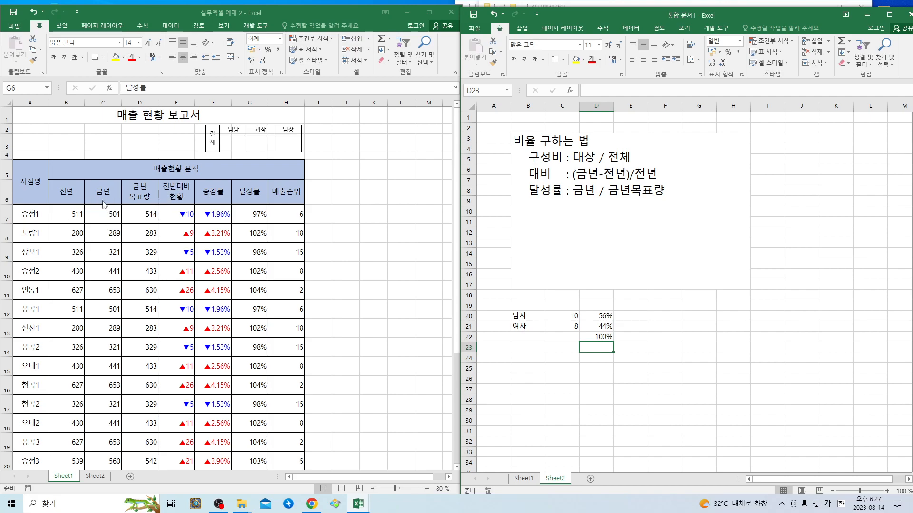
Rename the 대비 label to 증감률 in the Sheet2 ratio notes, before the formula (금년-전년)/전년.
{"action": "double_click", "coordinate": [554, 176]}
{"action": "key", "text": "BackSpace"}
{"action": "key", "text": "BackSpace"}
{"action": "type", "text": "증감률"}
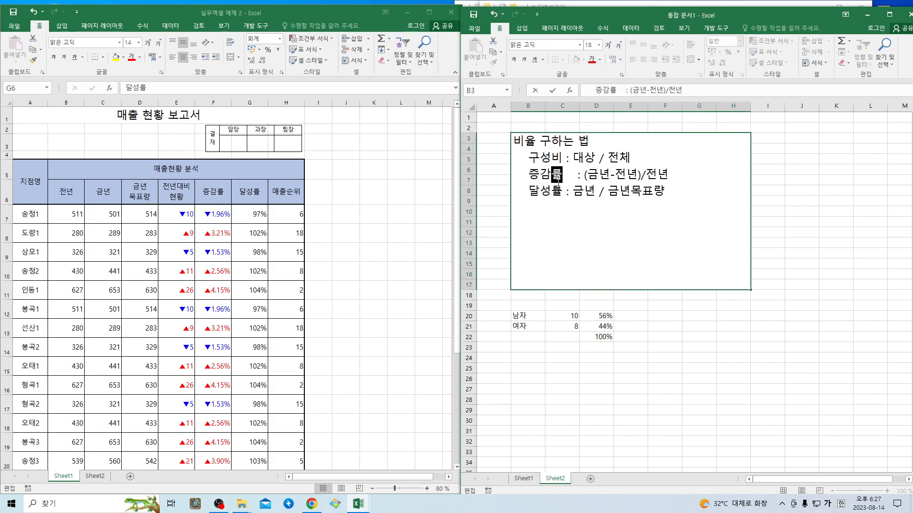
{"action": "left_click", "coordinate": [579, 212]}
{"action": "left_click_drag", "start_coordinate": [585, 175], "coordinate": [668, 175]}
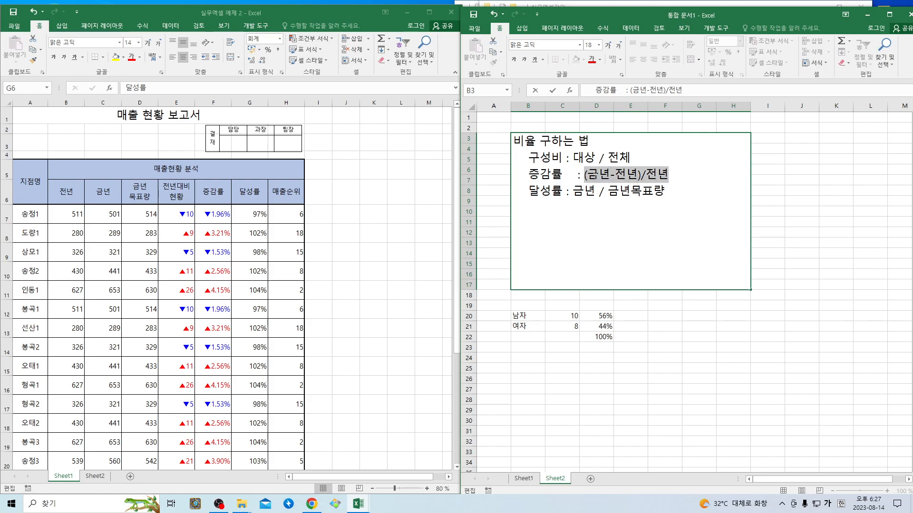
{"action": "left_click", "coordinate": [596, 176]}
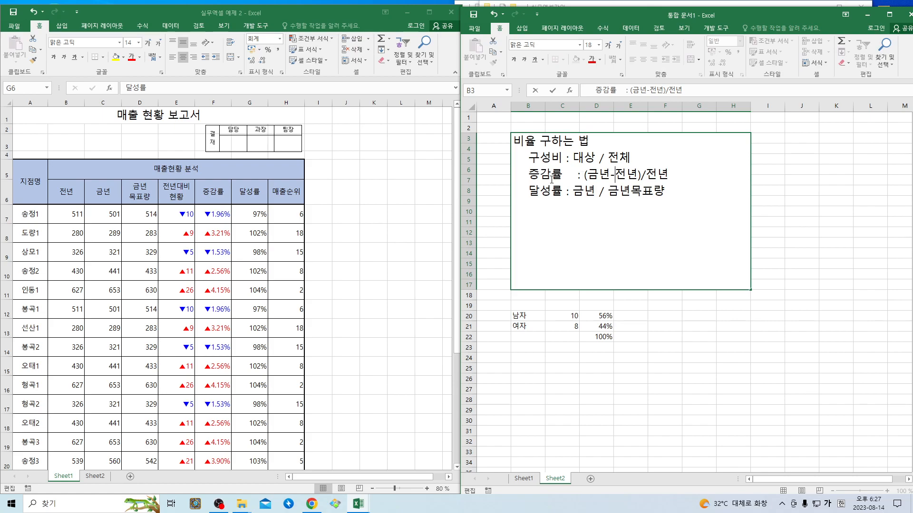
{"action": "left_click", "coordinate": [227, 214]}
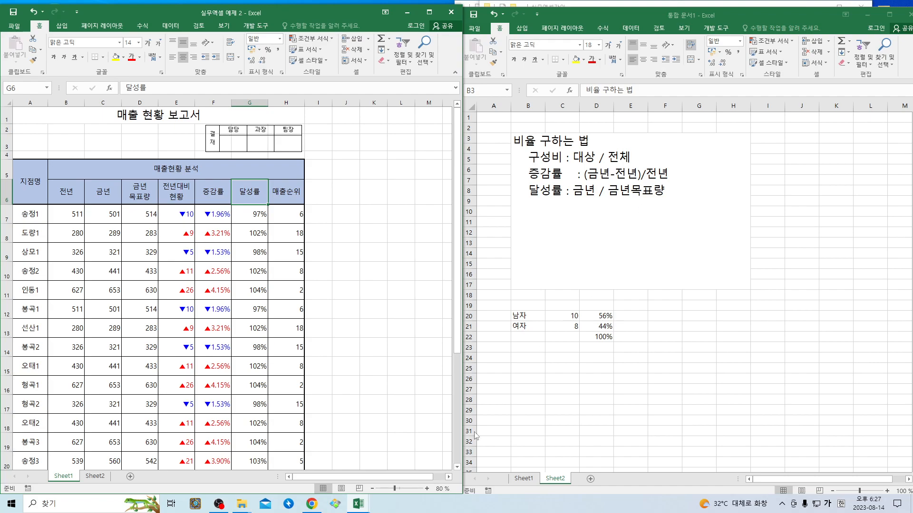
Enter the 전년대비 현황 formula =C7-B7 in E7 on Sheet1 for 송정1.
{"action": "left_click", "coordinate": [518, 479]}
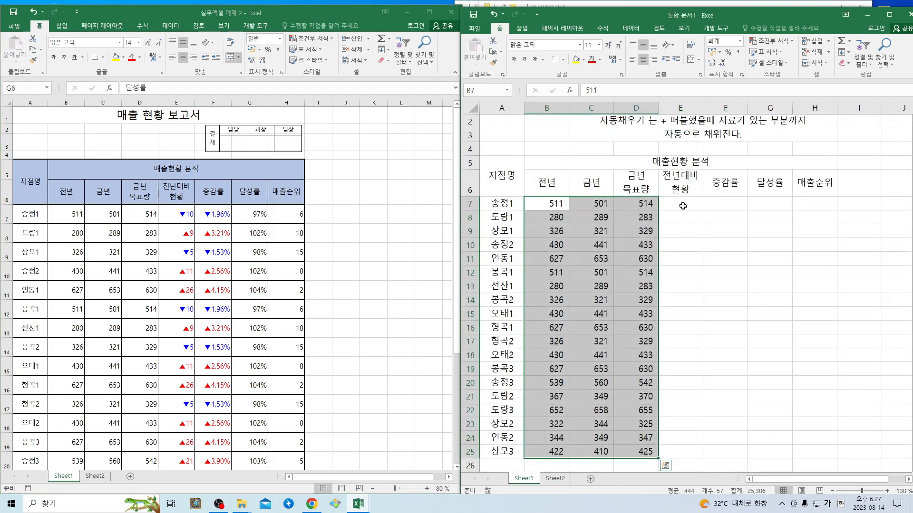
{"action": "left_click", "coordinate": [683, 206]}
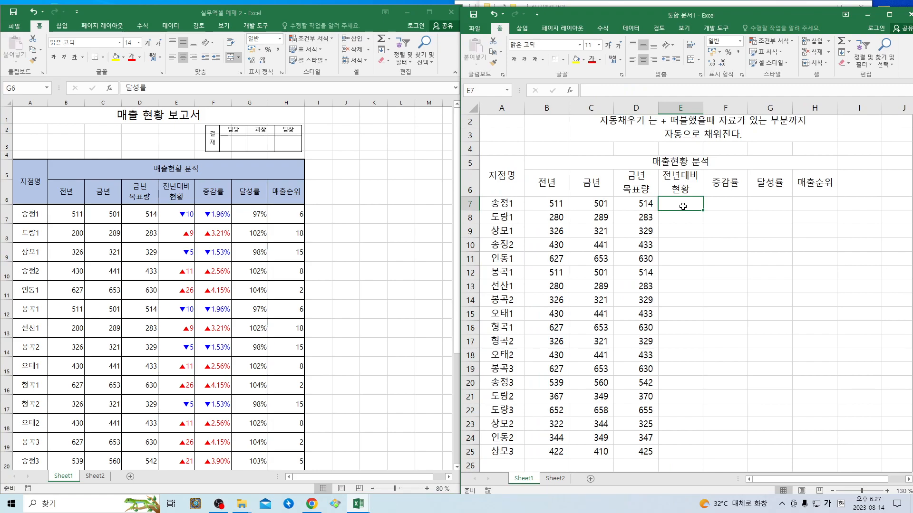
{"action": "type", "text": "="}
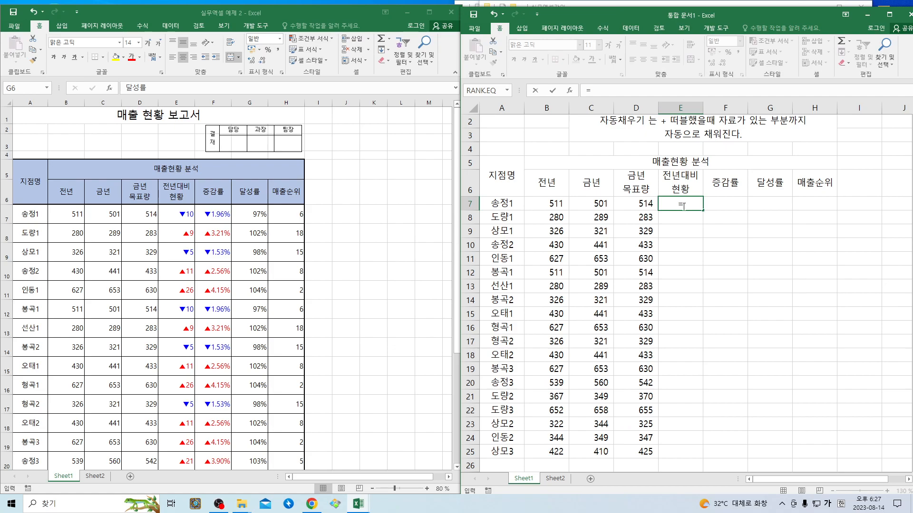
{"action": "left_click", "coordinate": [589, 205]}
{"action": "type", "text": "-"}
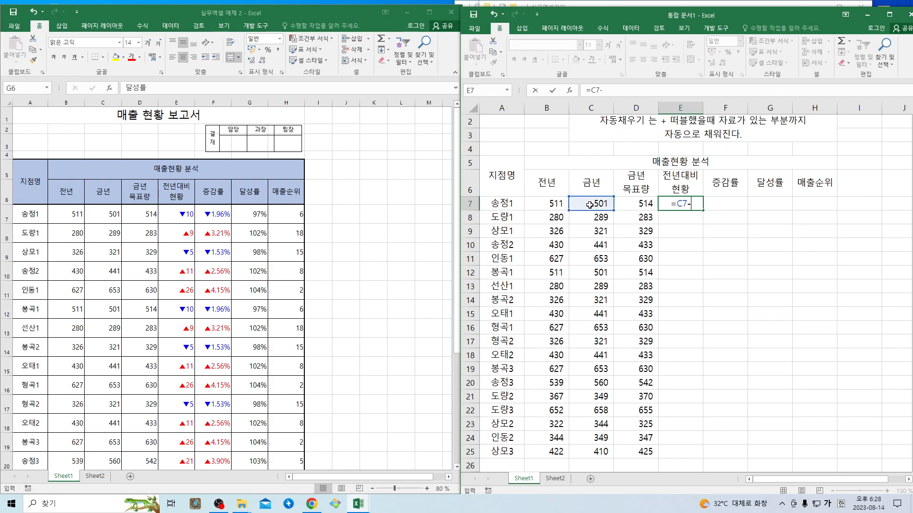
{"action": "left_click", "coordinate": [552, 205]}
{"action": "key", "text": "Return"}
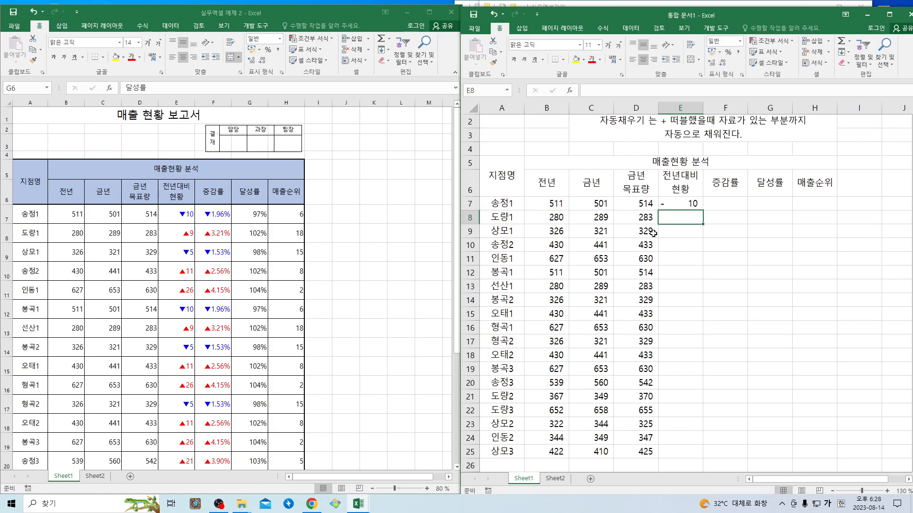
{"action": "left_click", "coordinate": [672, 206]}
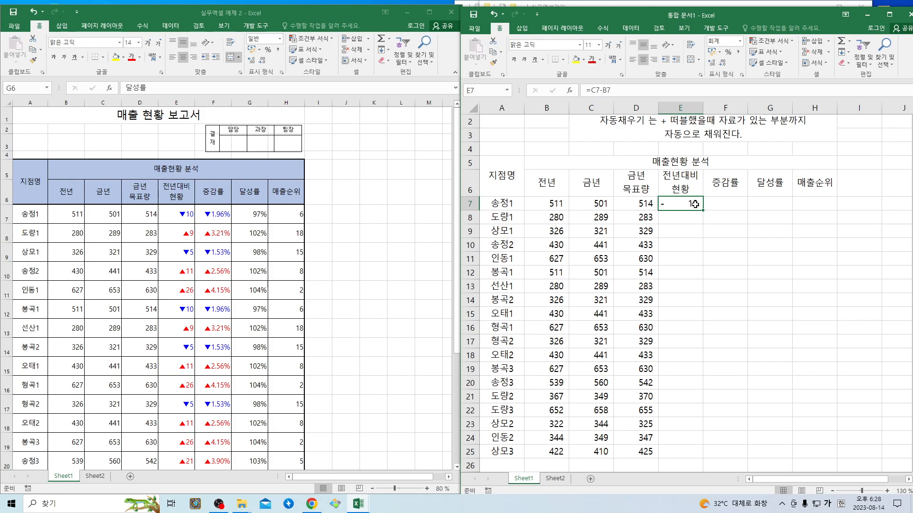
Compare the 전년 and 금년 figures of 송정1 in B7 and C7 as the basis for 증감률.
{"action": "left_click", "coordinate": [718, 204]}
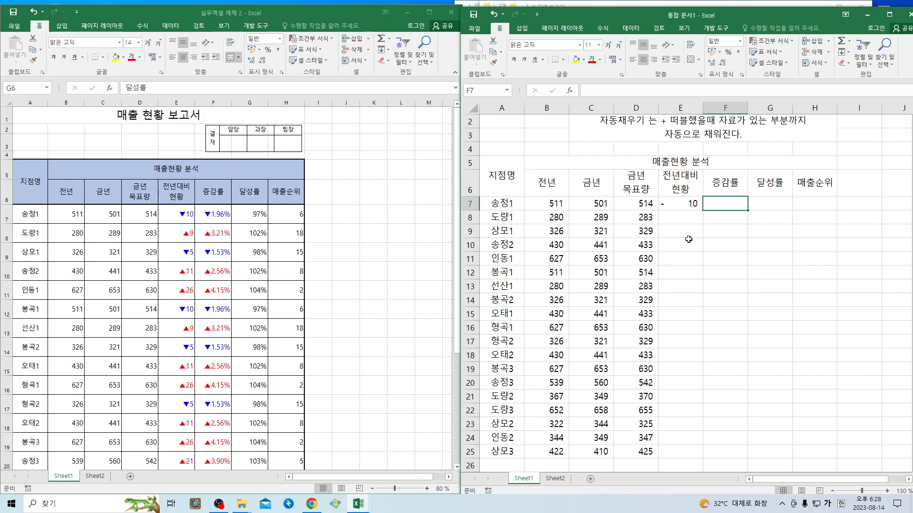
{"action": "left_click", "coordinate": [546, 205]}
{"action": "left_click", "coordinate": [577, 203]}
{"action": "left_click", "coordinate": [555, 204]}
{"action": "left_click", "coordinate": [577, 203]}
{"action": "left_click", "coordinate": [554, 203]}
{"action": "left_click", "coordinate": [577, 203]}
{"action": "left_click", "coordinate": [557, 203]}
{"action": "left_click", "coordinate": [577, 203]}
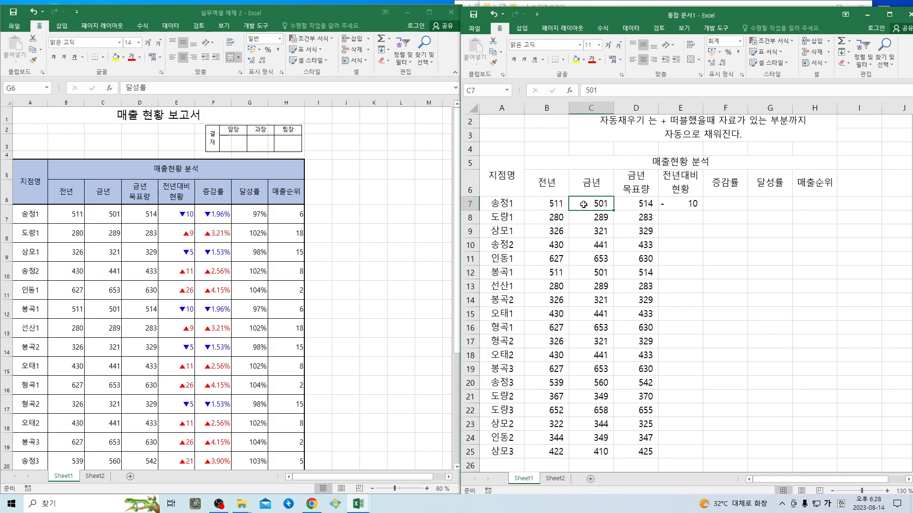
{"action": "left_click", "coordinate": [732, 203]}
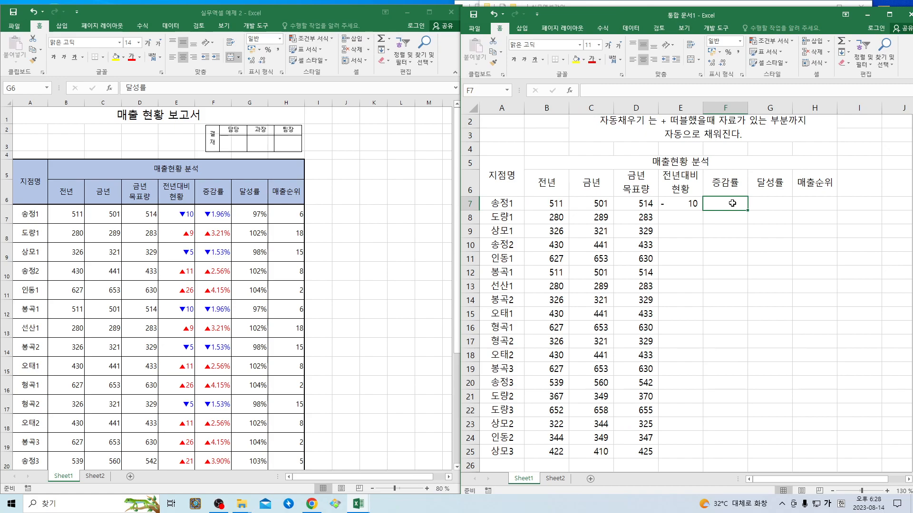
{"action": "type", "text": "=("}
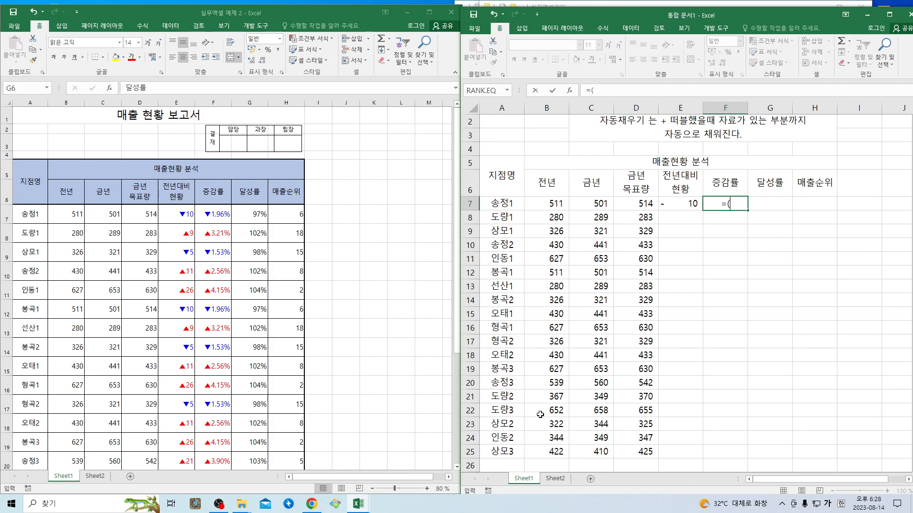
{"action": "key", "text": "Escape"}
Check the 증감률 rule in the Sheet2 notes and enter =(C7-B7)/B7 in F7 on Sheet1.
{"action": "left_click", "coordinate": [550, 480]}
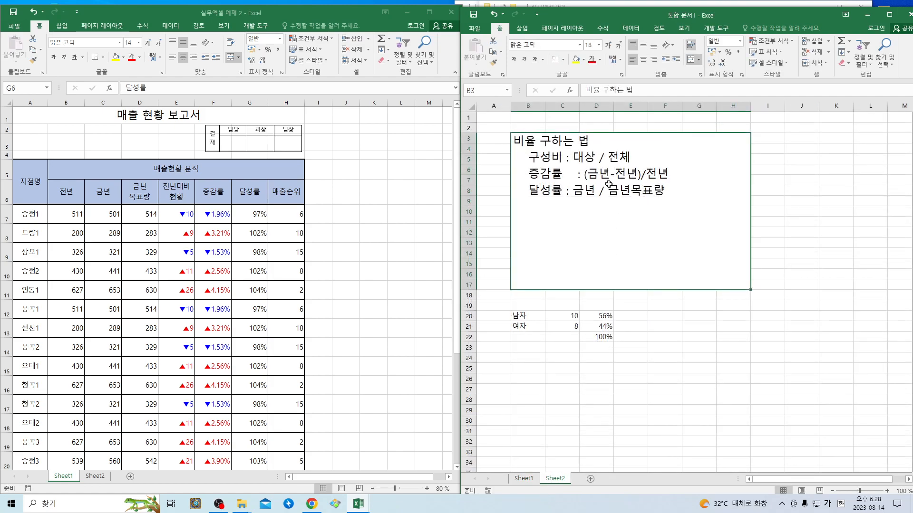
{"action": "left_click", "coordinate": [528, 479]}
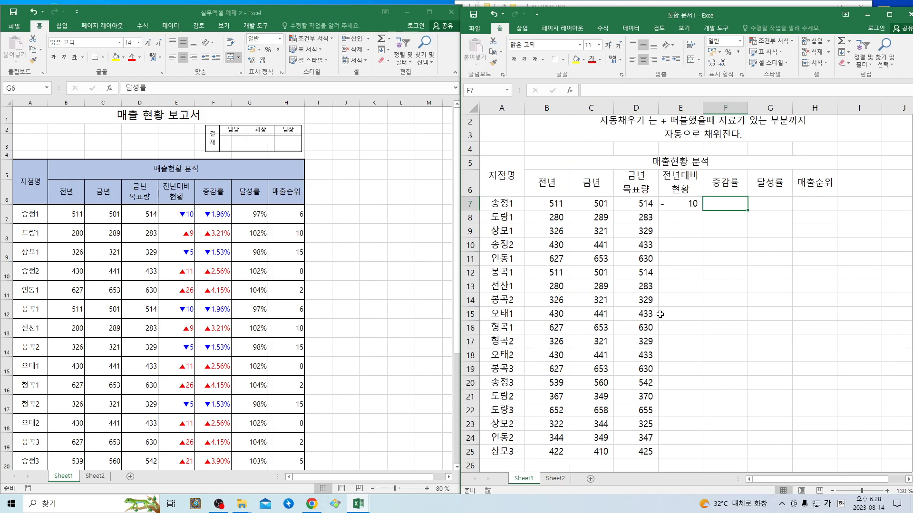
{"action": "type", "text": "=("}
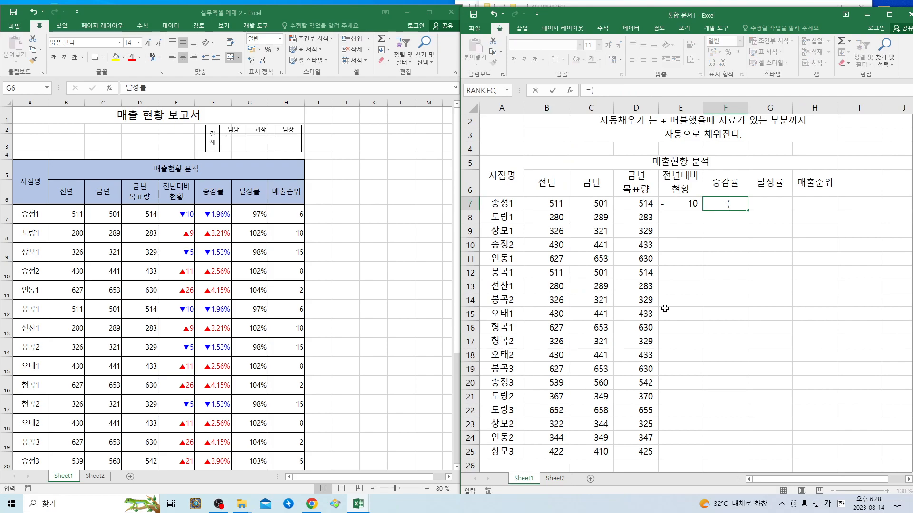
{"action": "left_click", "coordinate": [600, 204]}
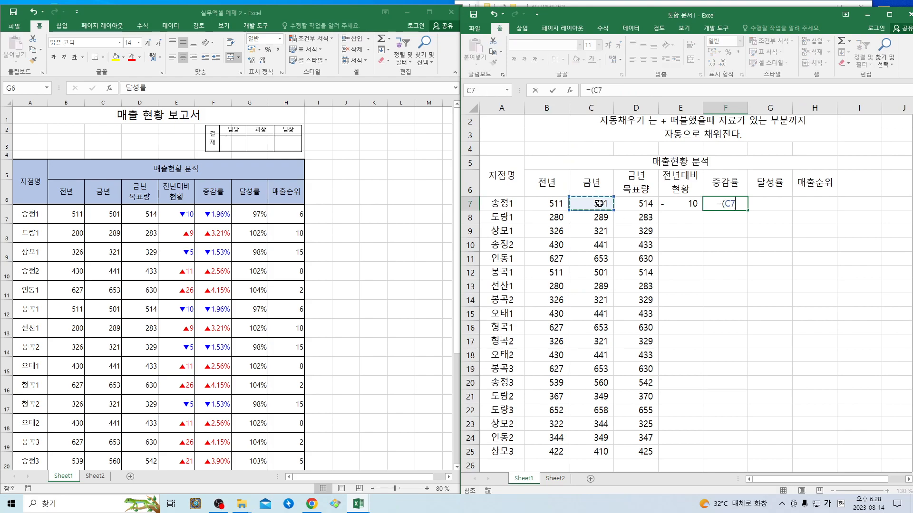
{"action": "type", "text": "-"}
{"action": "left_click", "coordinate": [557, 204]}
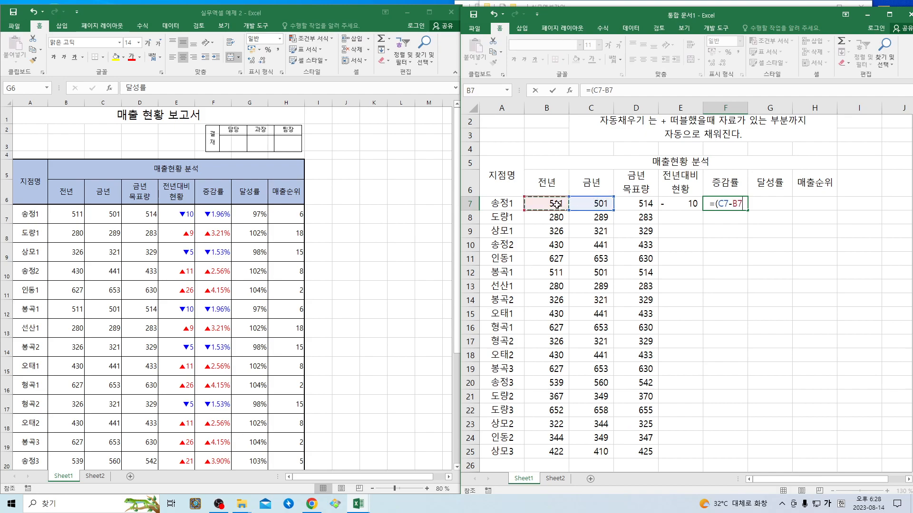
{"action": "type", "text": ")/"}
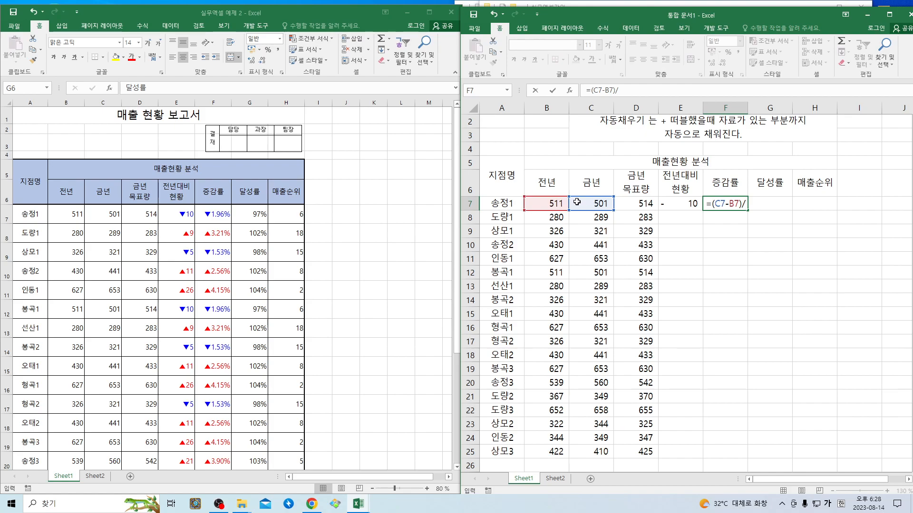
{"action": "left_click", "coordinate": [556, 203]}
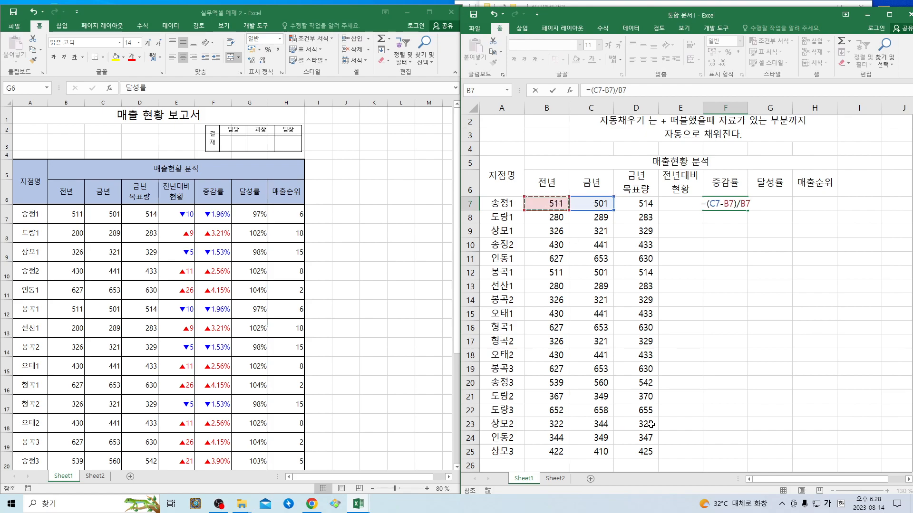
{"action": "key", "text": "Return"}
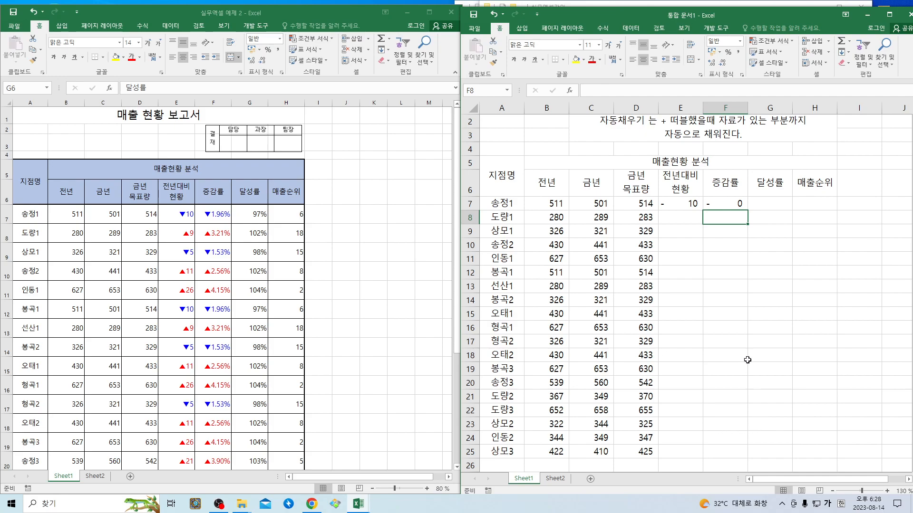
Format the 증감률 result in F7 as a percentage with four decimal places.
{"action": "left_click", "coordinate": [728, 203]}
{"action": "left_click", "coordinate": [728, 52]}
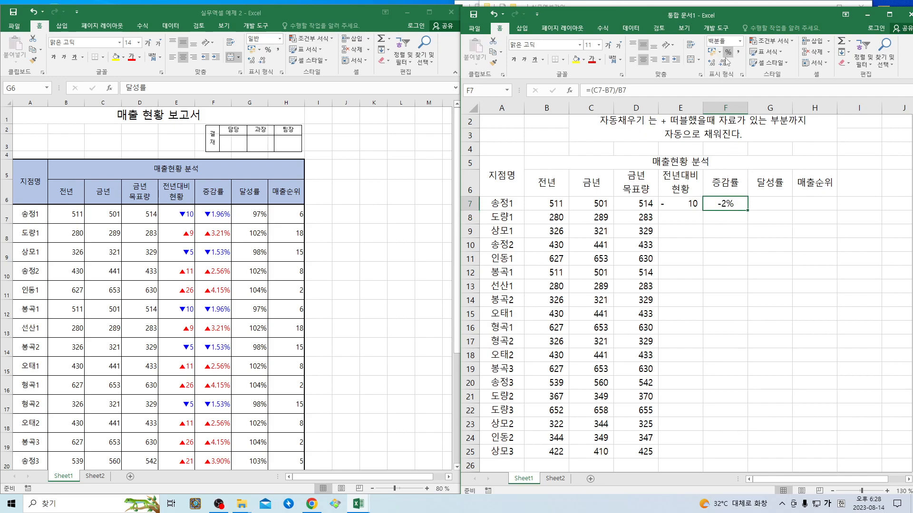
{"action": "left_click", "coordinate": [711, 63]}
{"action": "left_click", "coordinate": [711, 63]}
{"action": "left_click", "coordinate": [712, 63]}
{"action": "left_click", "coordinate": [712, 63]}
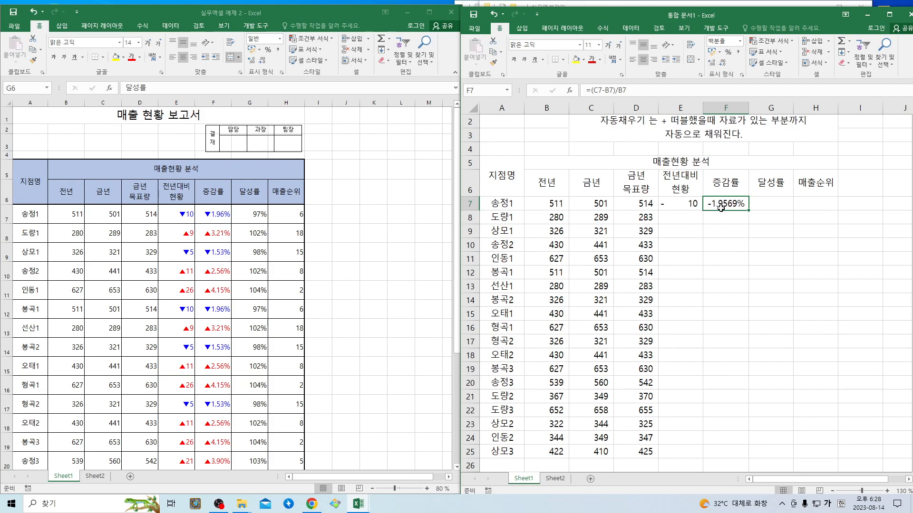
Compare the 증감률 cell F7 in the 실무엑셀 예제 2 reference report with F7 in the new report.
{"action": "left_click", "coordinate": [218, 217]}
{"action": "left_click", "coordinate": [218, 216]}
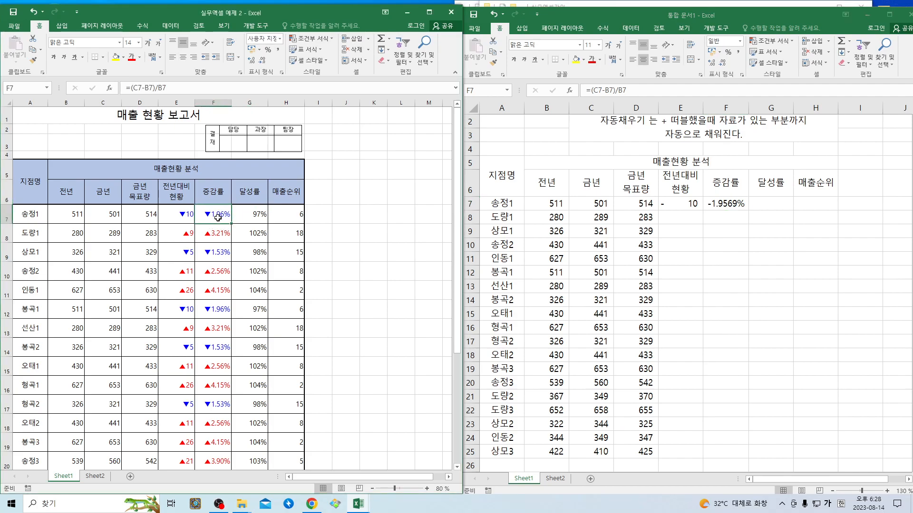
{"action": "left_click", "coordinate": [732, 204]}
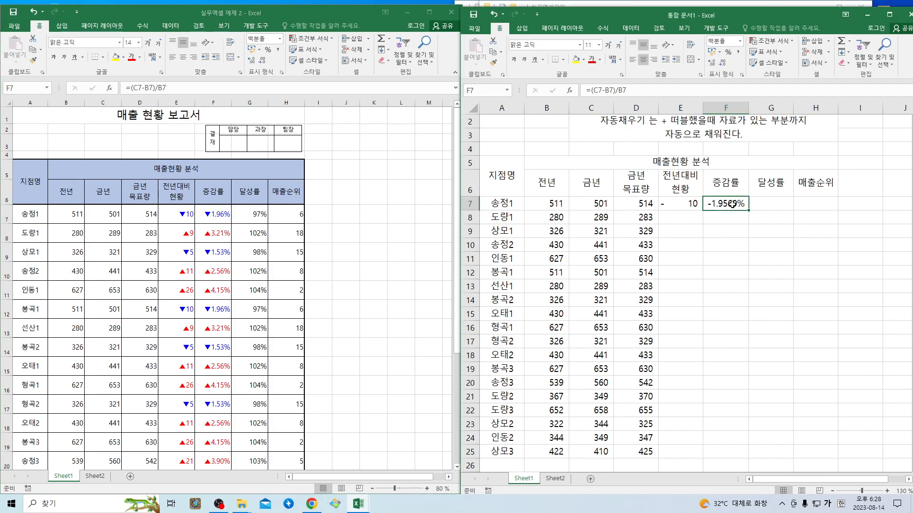
{"action": "left_click", "coordinate": [220, 217]}
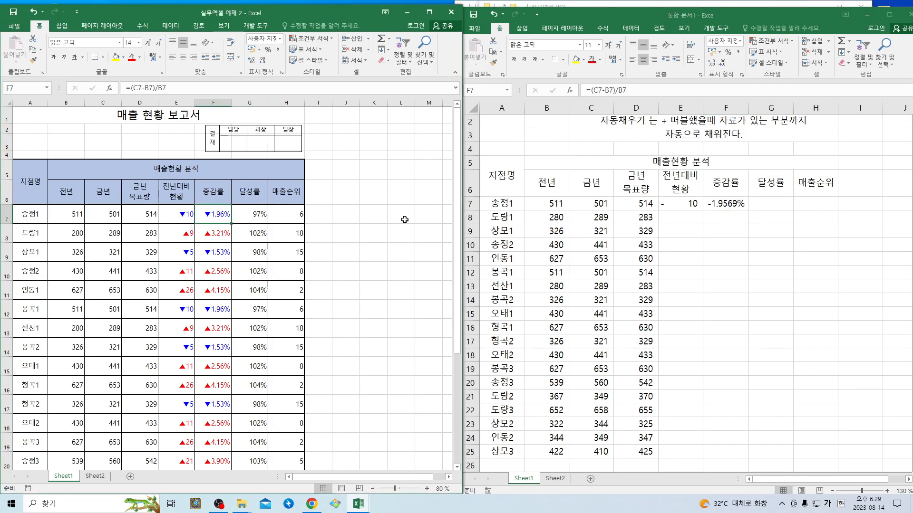
{"action": "left_click", "coordinate": [723, 202]}
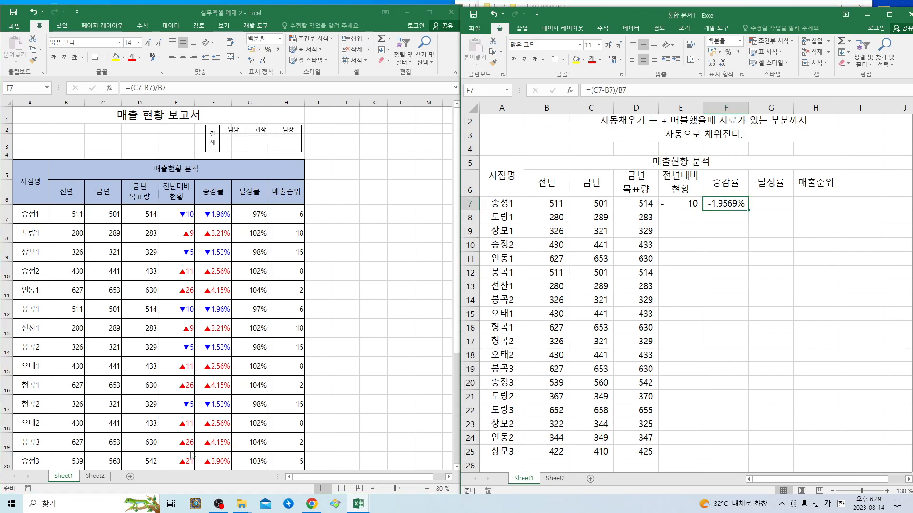
Check the 달성률 rule in the Sheet2 notes and compare 송정1's 금년 and 금년 목표량 figures in C7 and D7.
{"action": "left_click", "coordinate": [555, 478]}
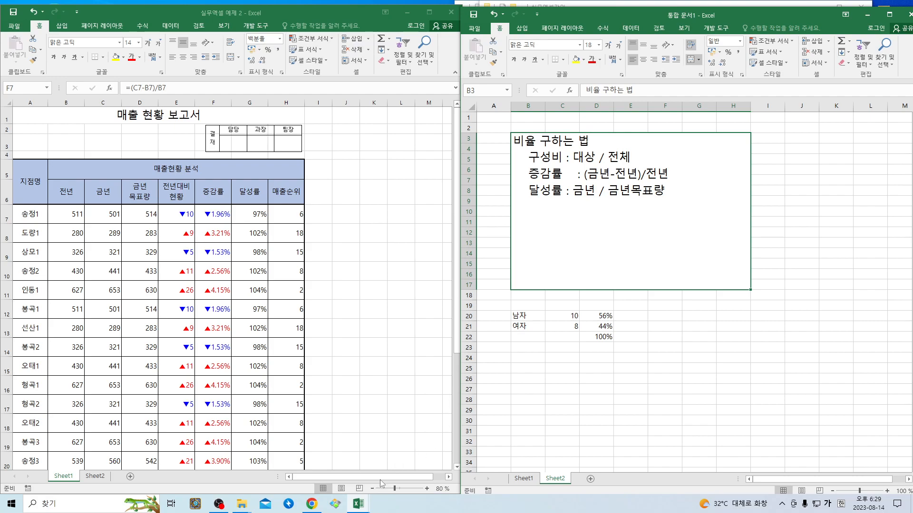
{"action": "left_click", "coordinate": [527, 479]}
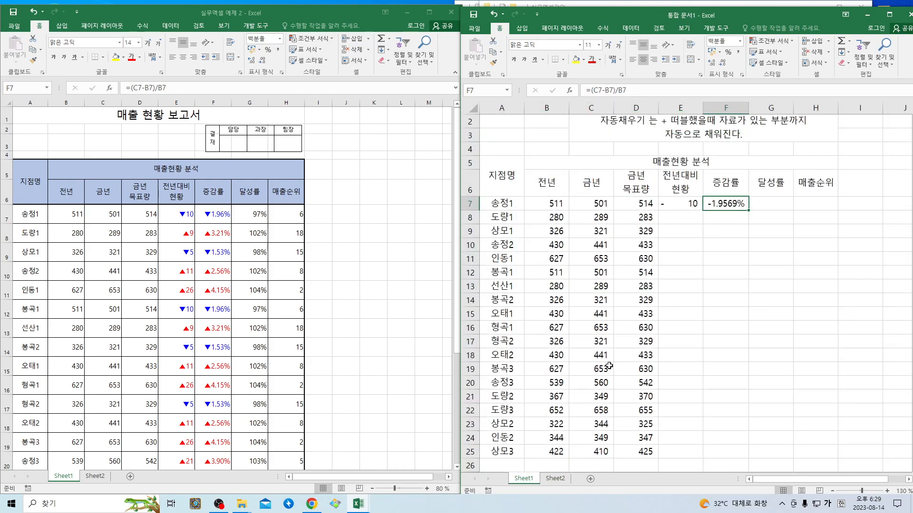
{"action": "left_click", "coordinate": [761, 205]}
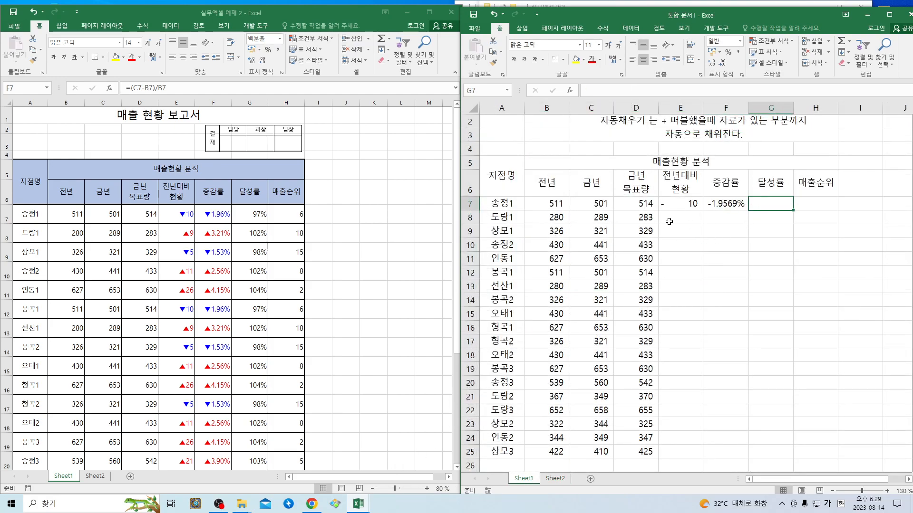
{"action": "left_click", "coordinate": [629, 207]}
{"action": "left_click", "coordinate": [589, 205]}
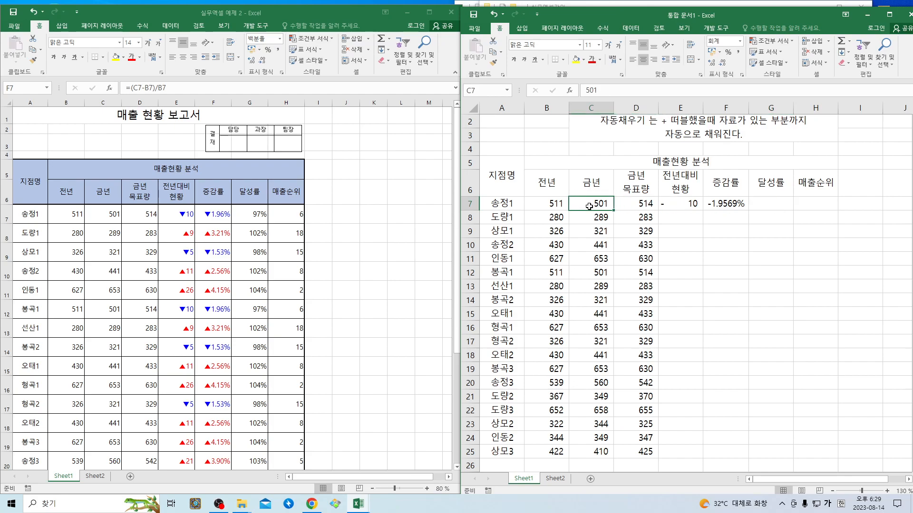
{"action": "left_click", "coordinate": [623, 207]}
{"action": "left_click", "coordinate": [598, 206]}
{"action": "left_click", "coordinate": [635, 207]}
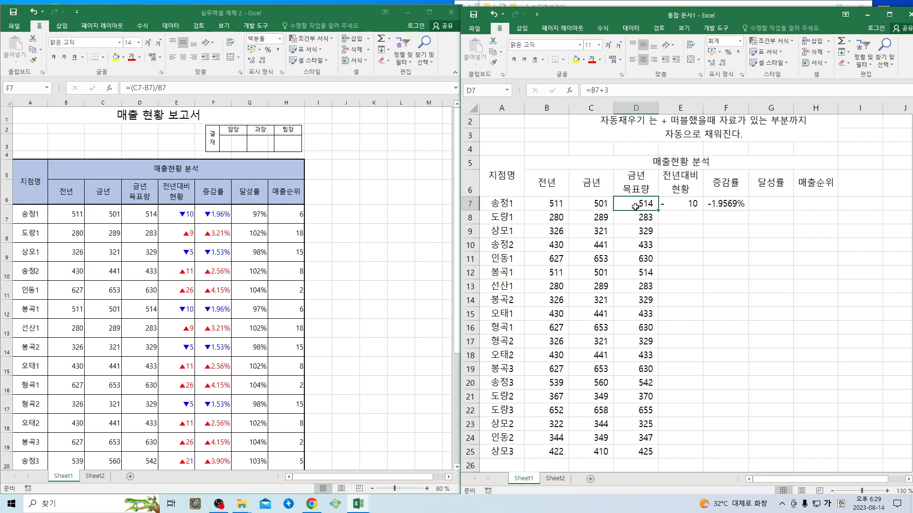
{"action": "left_click", "coordinate": [606, 206]}
{"action": "left_click", "coordinate": [626, 203]}
{"action": "left_click", "coordinate": [597, 204]}
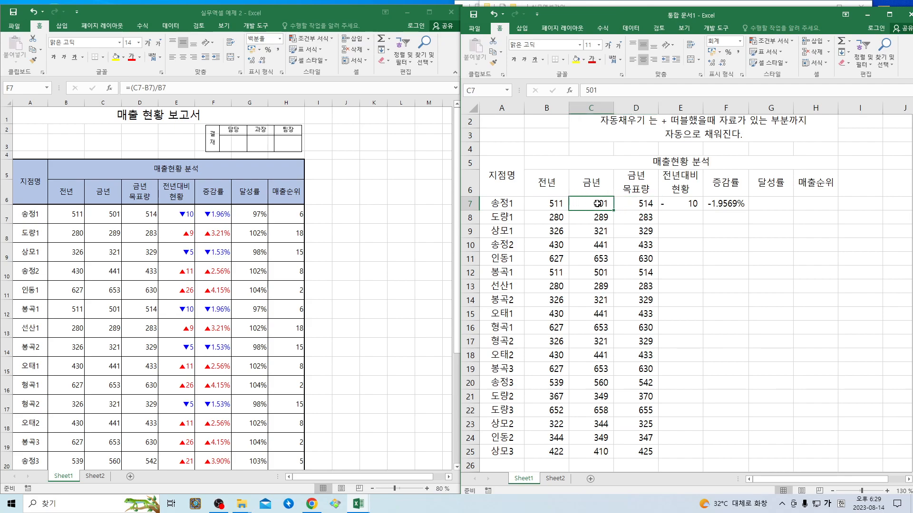
{"action": "left_click", "coordinate": [627, 203]}
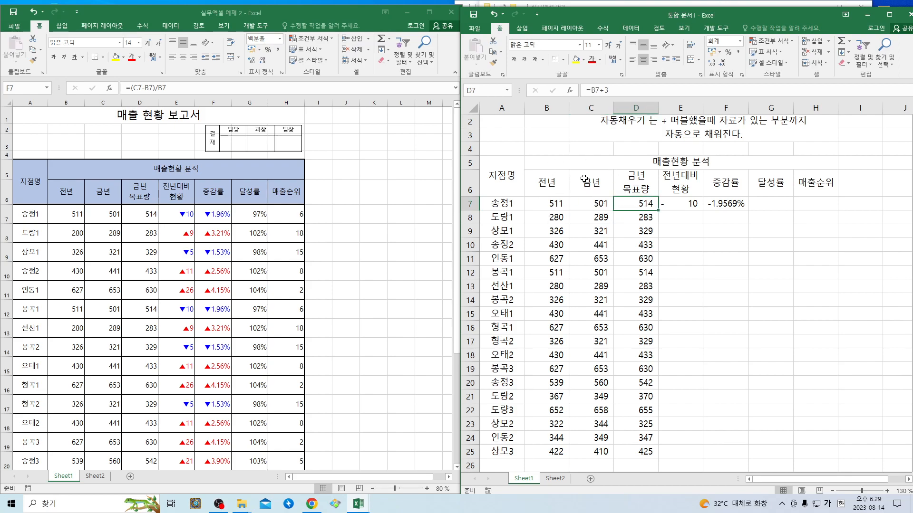
Recheck the 달성률 rule on Sheet2 and enter =C7/D7 in G7 on Sheet1.
{"action": "left_click", "coordinate": [556, 479]}
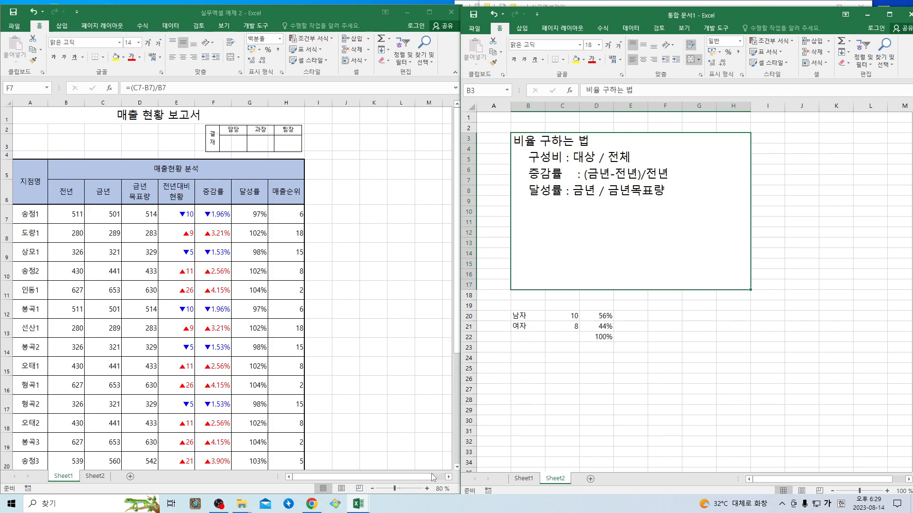
{"action": "left_click", "coordinate": [523, 479]}
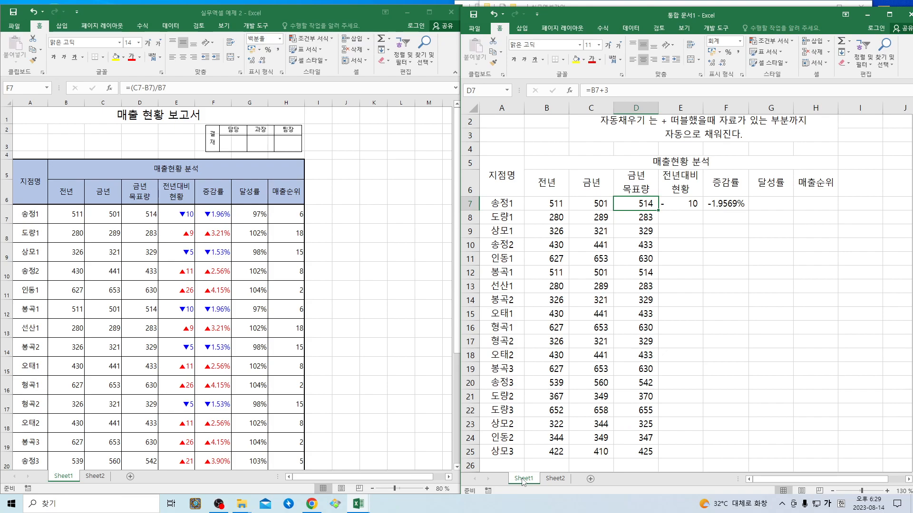
{"action": "left_click", "coordinate": [764, 206]}
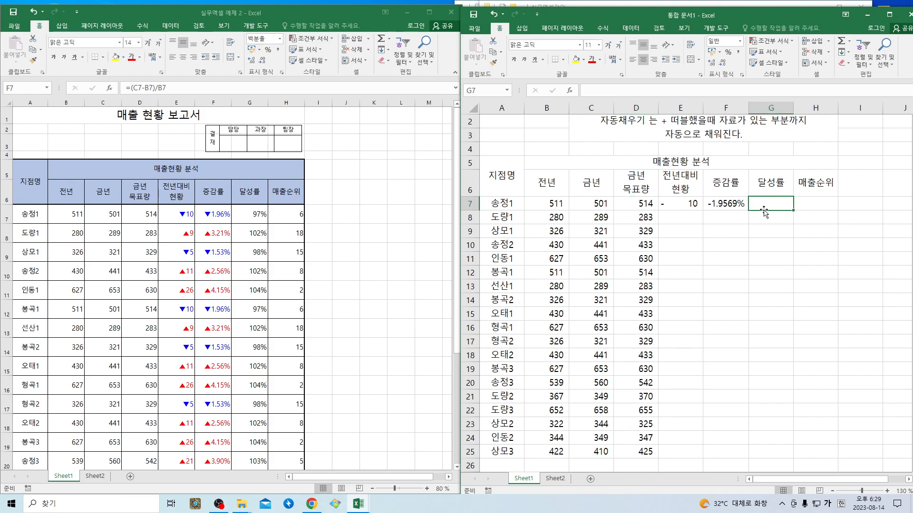
{"action": "type", "text": "="}
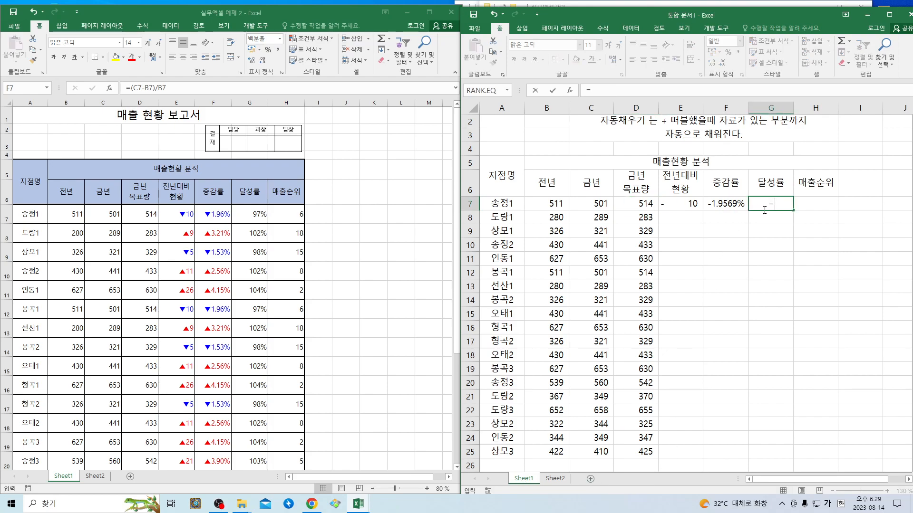
{"action": "left_click", "coordinate": [601, 203]}
{"action": "type", "text": "/"}
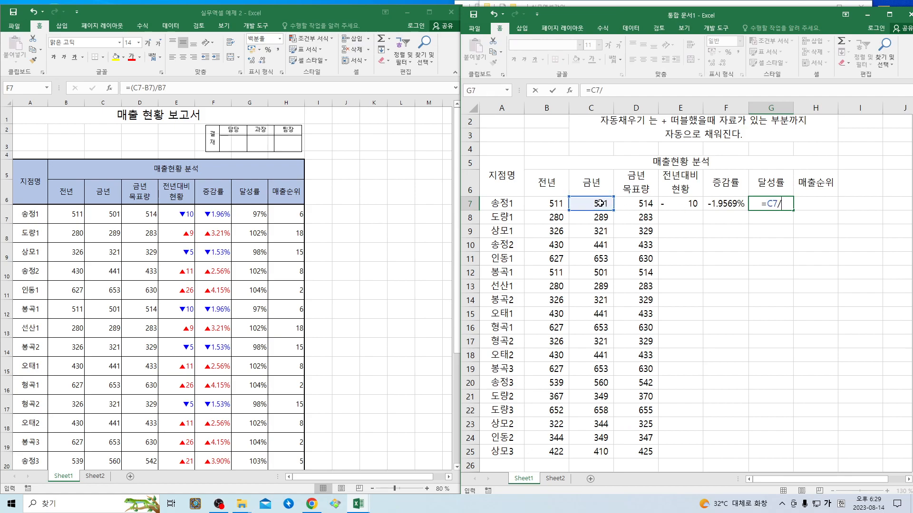
{"action": "left_click", "coordinate": [631, 205]}
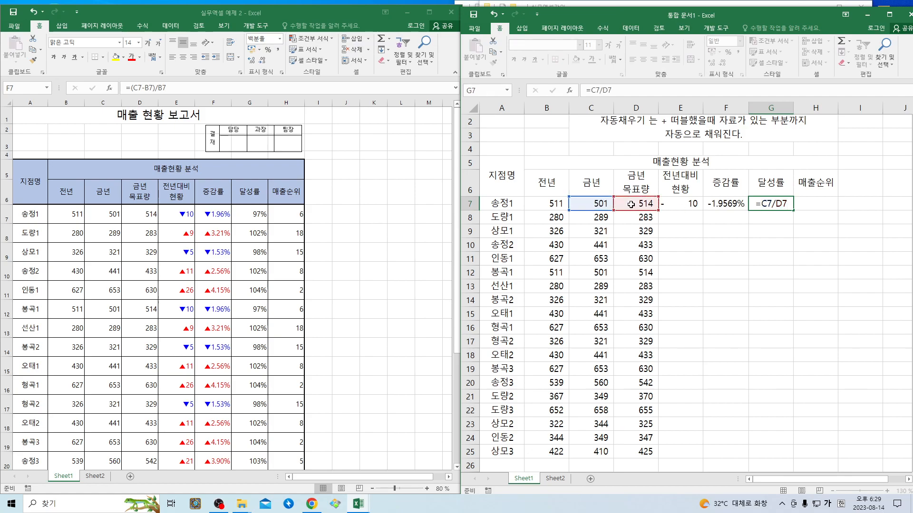
{"action": "key", "text": "Return"}
Format the 달성률 result in G7 as a percentage with two decimal places.
{"action": "left_click", "coordinate": [771, 205]}
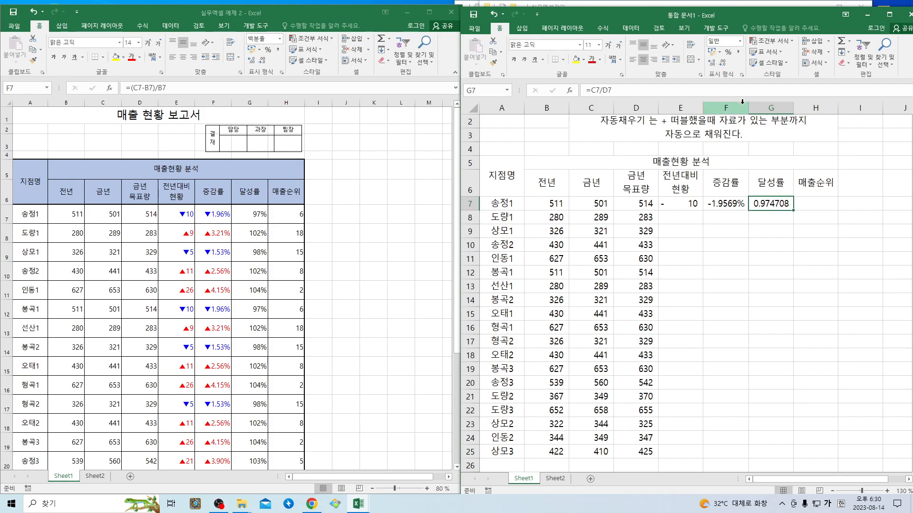
{"action": "left_click", "coordinate": [728, 52]}
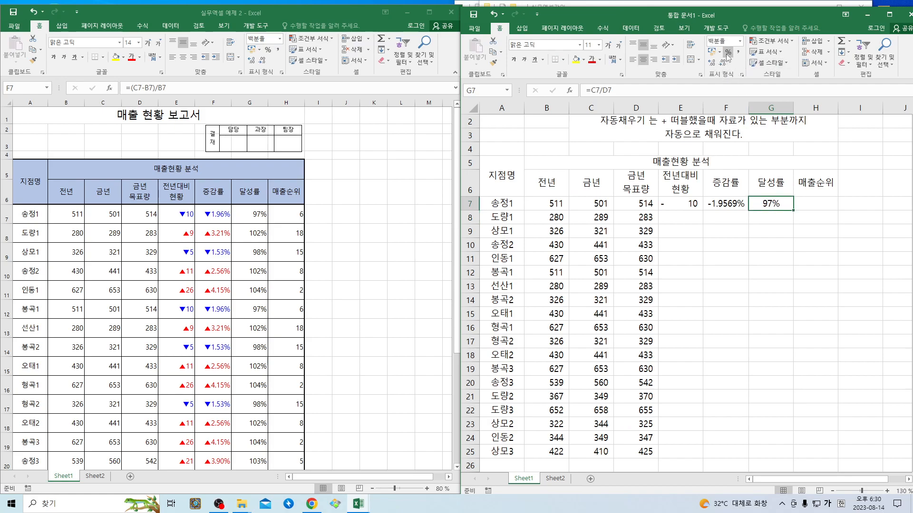
{"action": "left_click", "coordinate": [712, 64]}
{"action": "left_click", "coordinate": [712, 64]}
{"action": "left_click", "coordinate": [683, 208]}
{"action": "left_click", "coordinate": [719, 204]}
{"action": "left_click", "coordinate": [761, 203]}
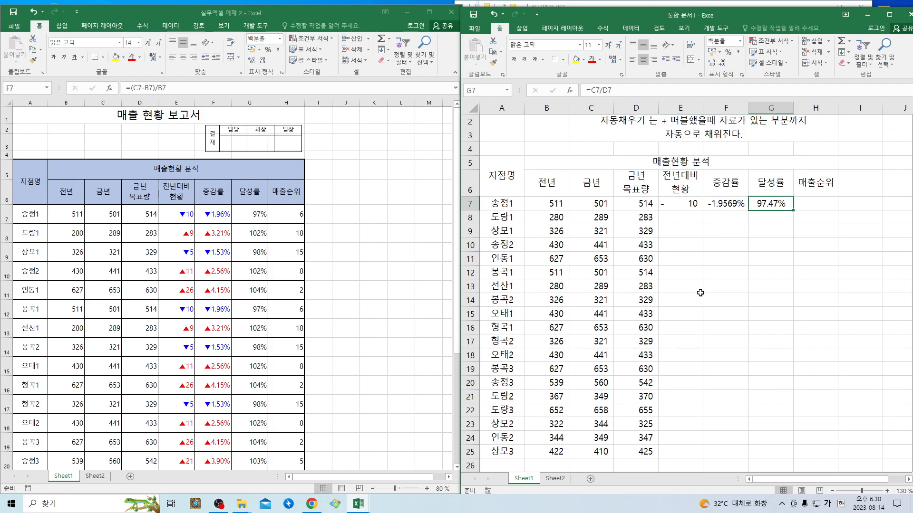
Review the Sheet2 ratio rules and fill the 전년대비 현황, 증감률 and 달성률 formulas from E7:G7 down to row 25.
{"action": "left_click", "coordinate": [556, 479]}
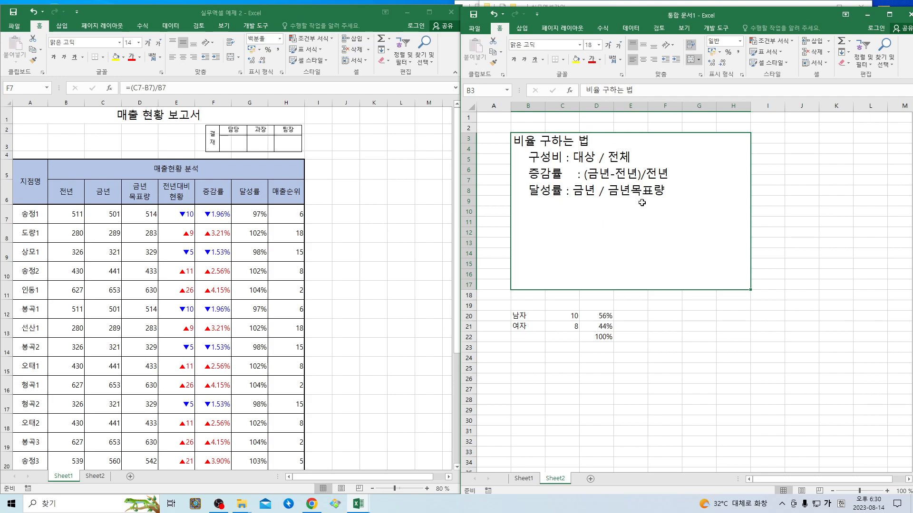
{"action": "left_click", "coordinate": [525, 479]}
{"action": "left_click_drag", "start_coordinate": [693, 204], "coordinate": [780, 205]}
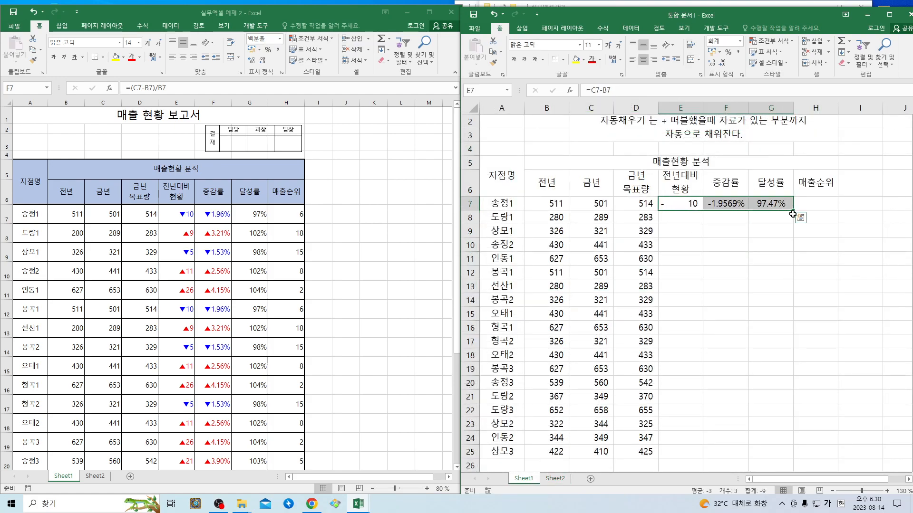
{"action": "double_click", "coordinate": [793, 212]}
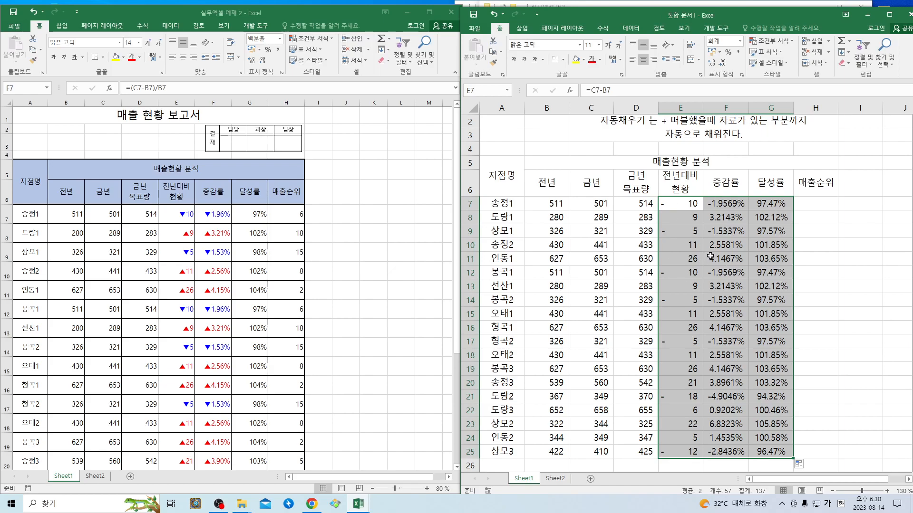
Insert the RANK.EQ function in the 매출순위 cell H7 and open its arguments.
{"action": "left_click", "coordinate": [821, 207]}
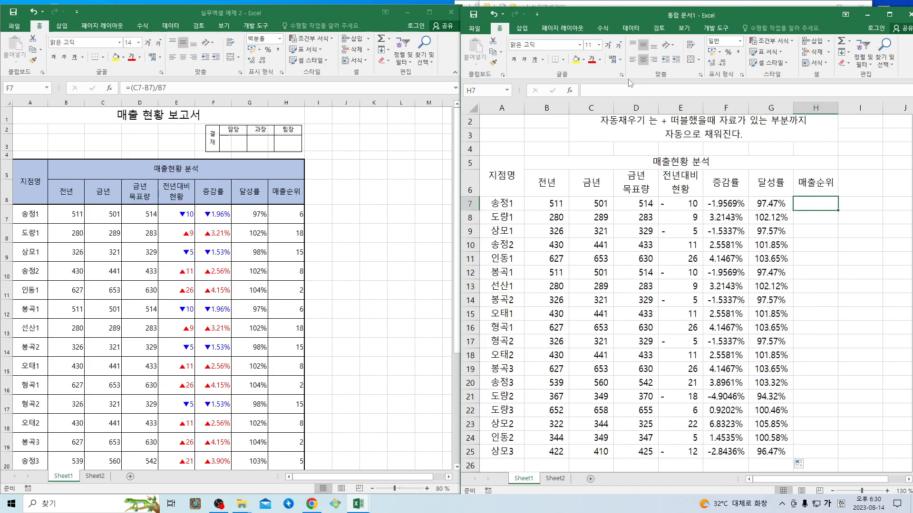
{"action": "left_click", "coordinate": [570, 91]}
{"action": "left_click", "coordinate": [782, 326]}
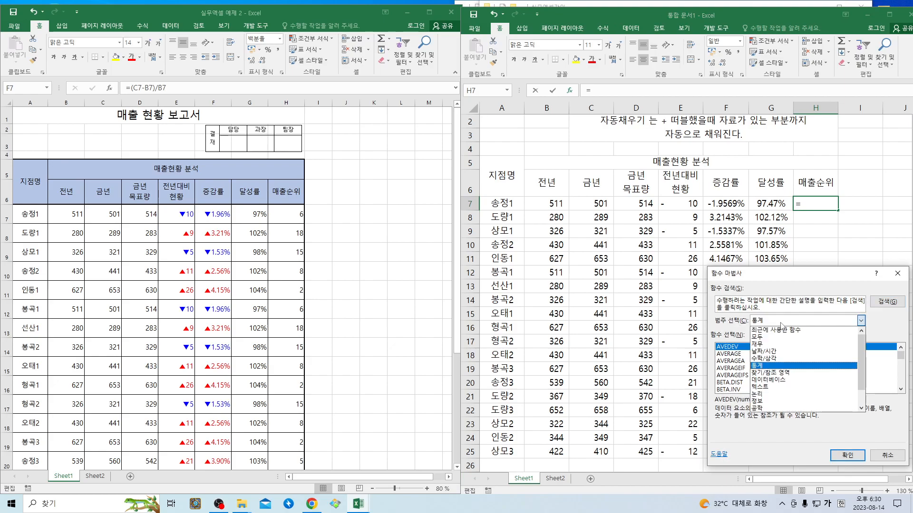
{"action": "left_click", "coordinate": [777, 329]}
{"action": "left_click", "coordinate": [844, 454]}
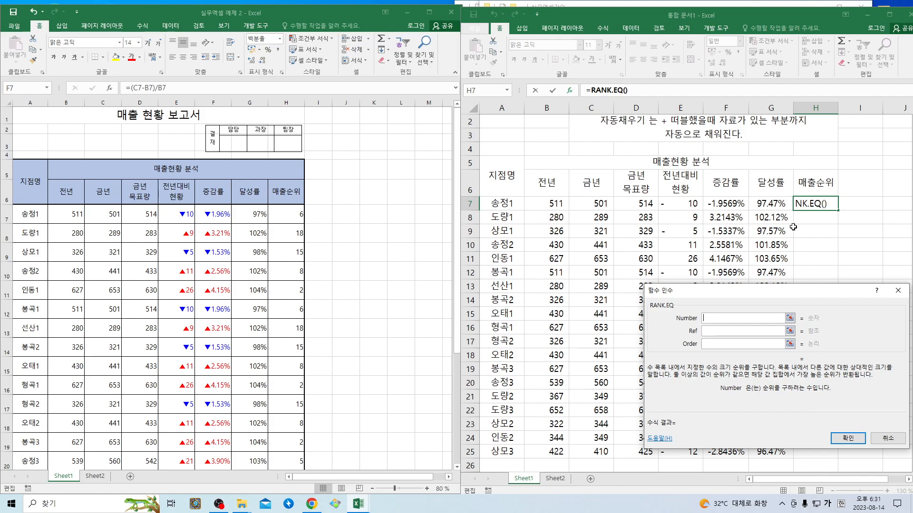
Set RANK.EQ in H7 to rank C7 within $C$7:$C$25 with order 0, and fill the formula down to H25.
{"action": "left_click", "coordinate": [602, 207]}
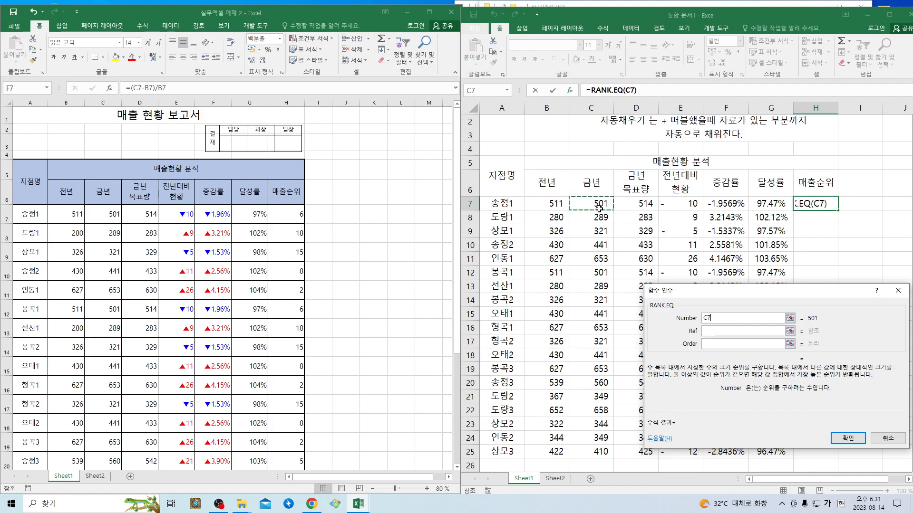
{"action": "left_click", "coordinate": [709, 334]}
{"action": "left_click_drag", "start_coordinate": [602, 205], "coordinate": [597, 453]}
{"action": "key", "text": "F4"}
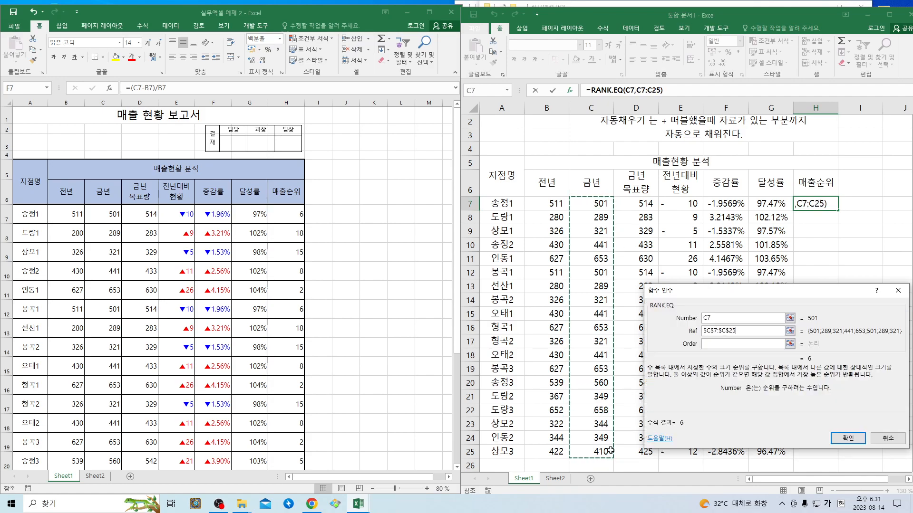
{"action": "left_click", "coordinate": [723, 345]}
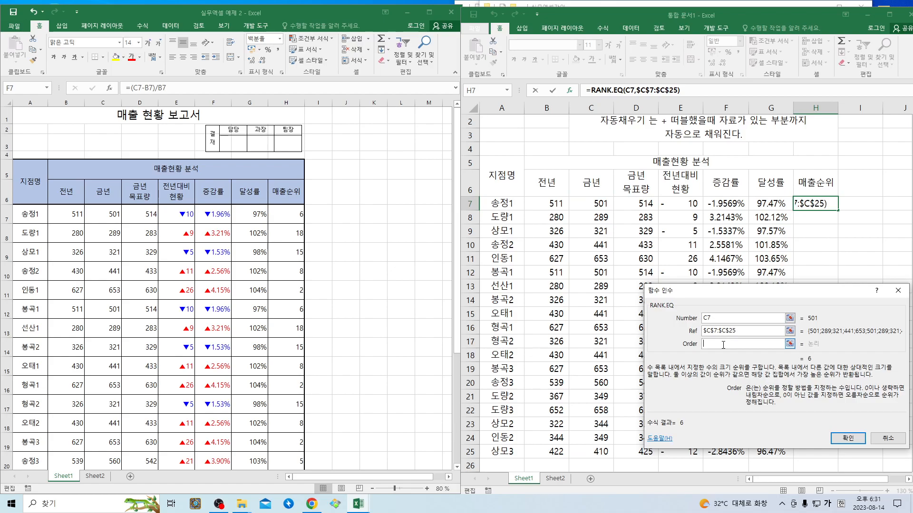
{"action": "type", "text": "0"}
{"action": "key", "text": "Return"}
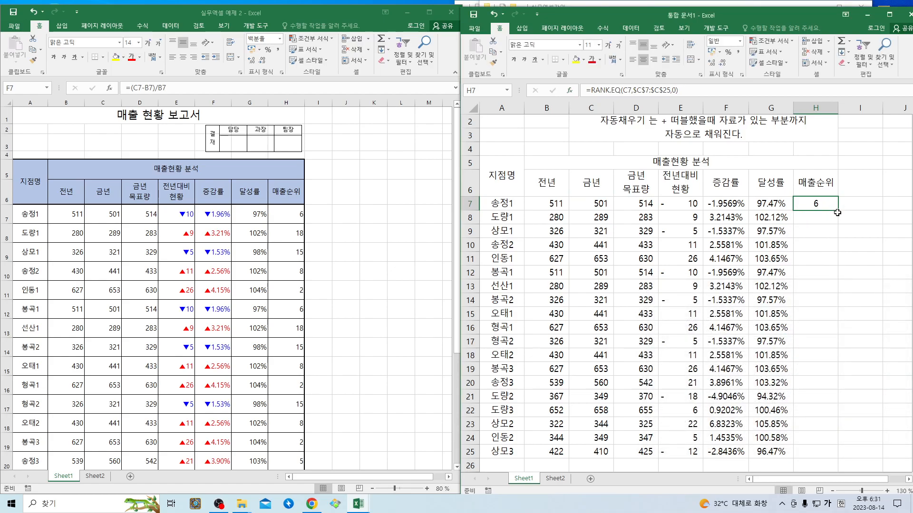
{"action": "left_click_drag", "start_coordinate": [839, 210], "coordinate": [839, 457]}
Compare the 실무엑셀 예제 2 reference report, including its 계 row and 달성률 column, with the new report.
{"action": "left_click", "coordinate": [282, 433]}
{"action": "scroll", "coordinate": [273, 432], "scroll_direction": "down", "scroll_amount": 4}
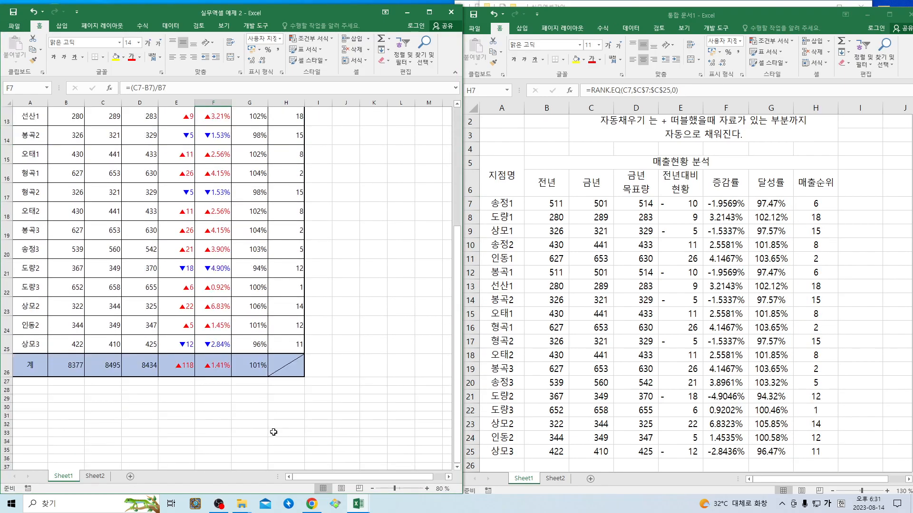
{"action": "left_click", "coordinate": [626, 376]}
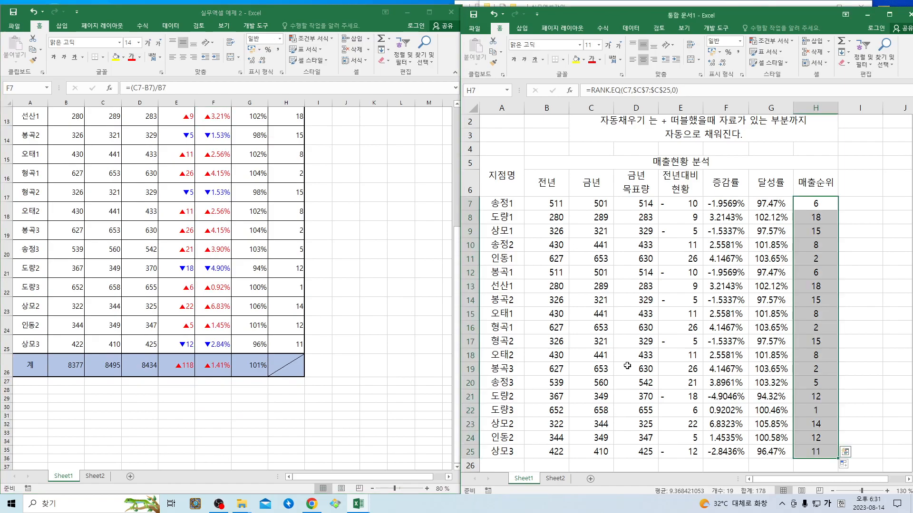
{"action": "scroll", "coordinate": [642, 378], "scroll_direction": "up", "scroll_amount": 1}
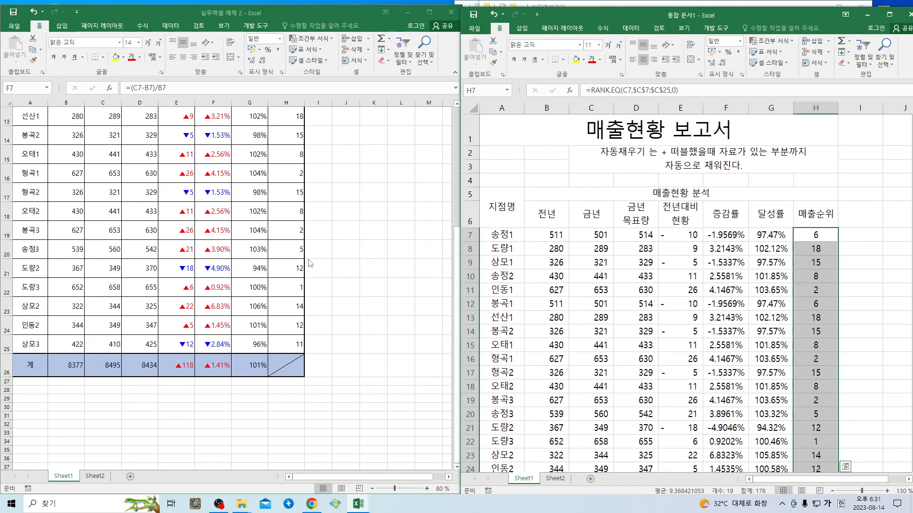
{"action": "left_click", "coordinate": [303, 314]}
{"action": "scroll", "coordinate": [297, 313], "scroll_direction": "up", "scroll_amount": 4}
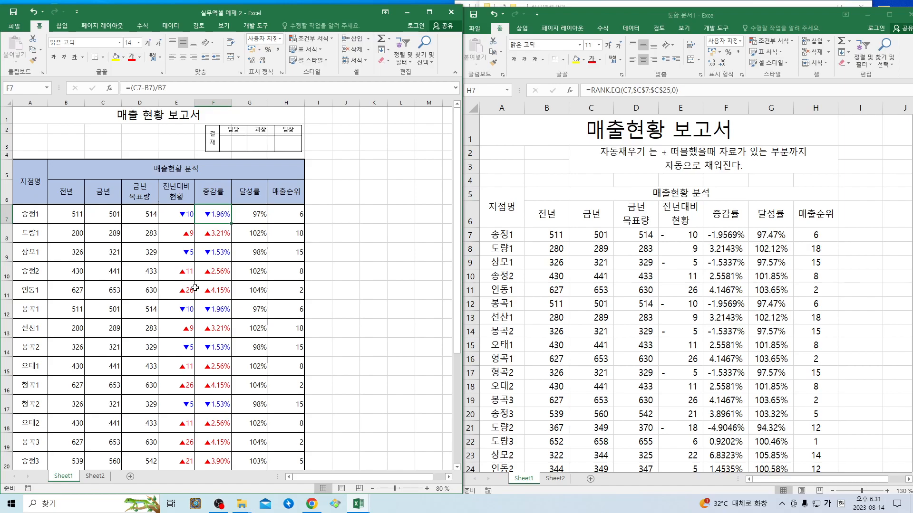
{"action": "left_click", "coordinate": [233, 291]}
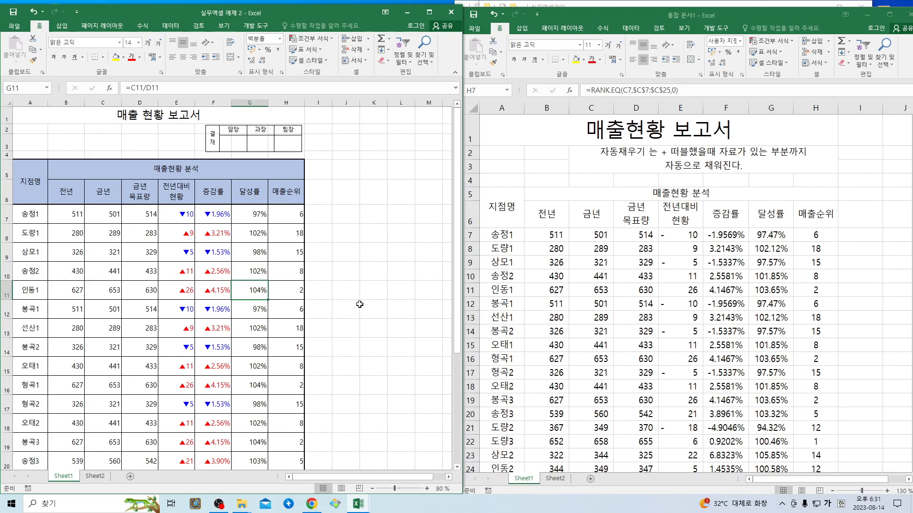
Review the ratio rules on Sheet2 against the 증감률 formula and number format in F10 of the reference report.
{"action": "left_click", "coordinate": [557, 278]}
{"action": "left_click", "coordinate": [556, 478]}
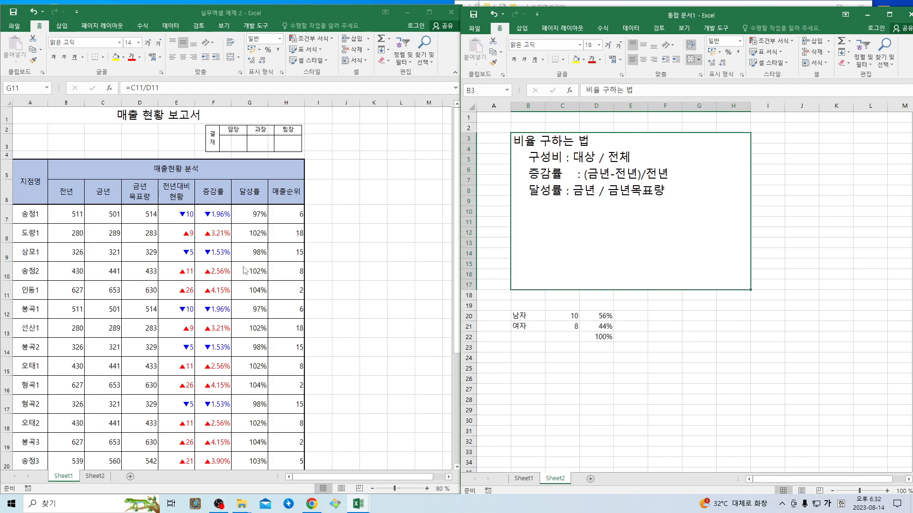
{"action": "left_click", "coordinate": [214, 220]}
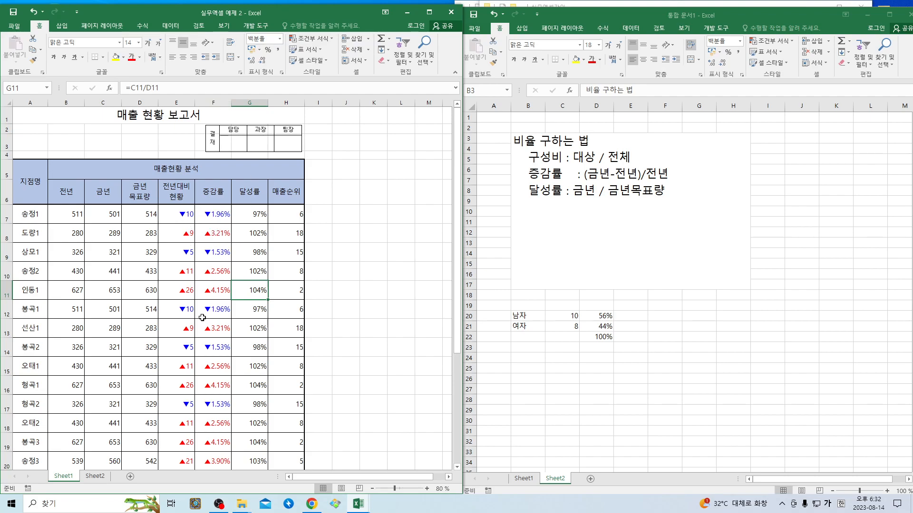
{"action": "left_click", "coordinate": [211, 277]}
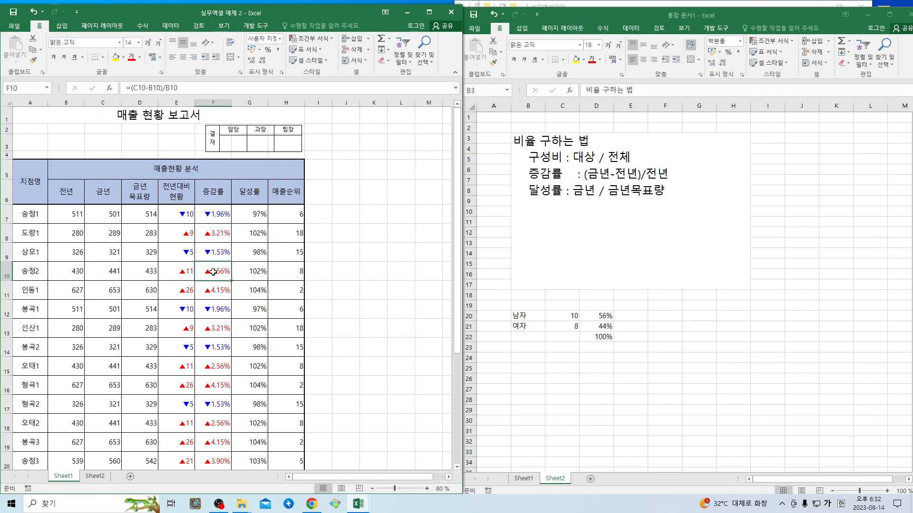